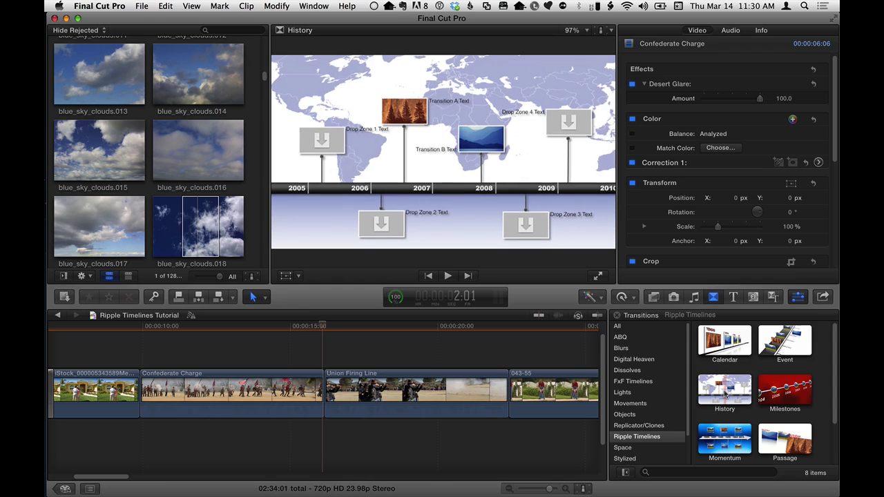
Step: Drop the History transition between Confederate Charge and Union Firing Line and stretch it to 6:14
left_click_drag(726, 393, 323, 393)
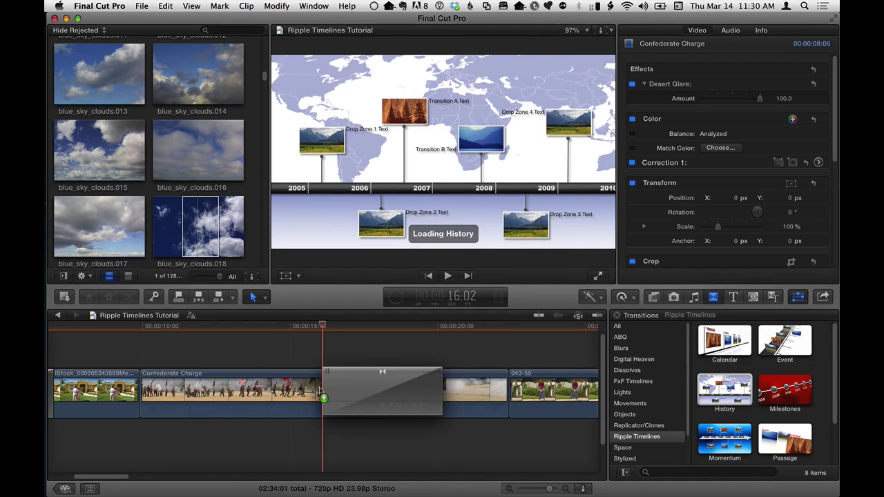
left_click(322, 326)
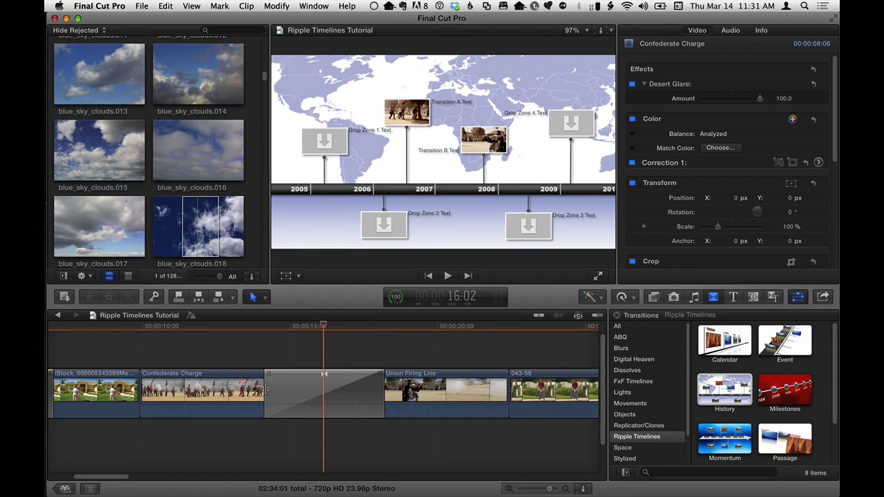
left_click_drag(266, 389, 182, 394)
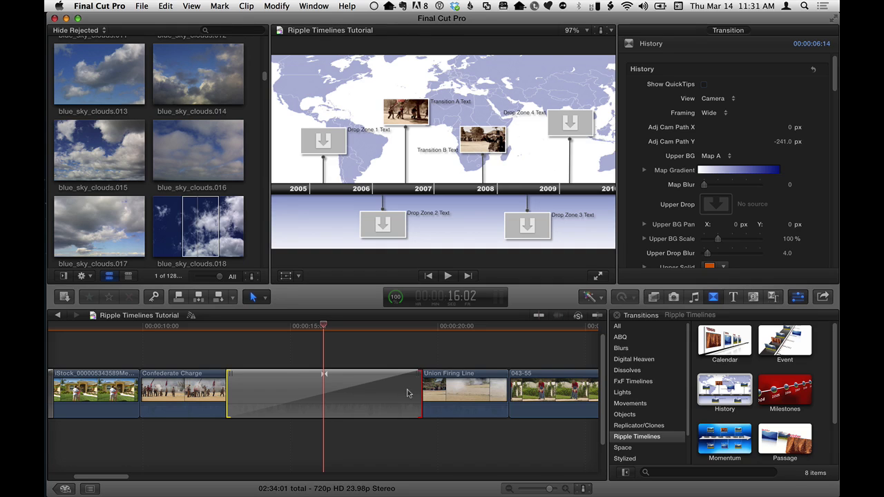
left_click(322, 349)
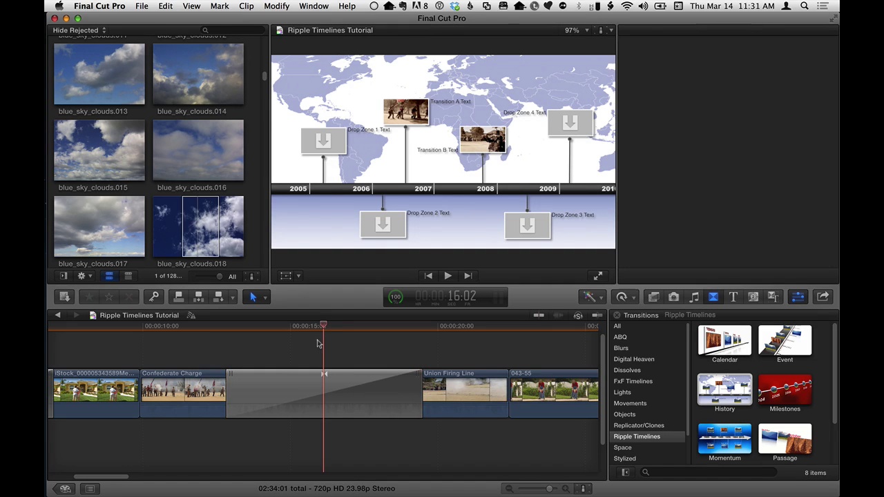
left_click(221, 325)
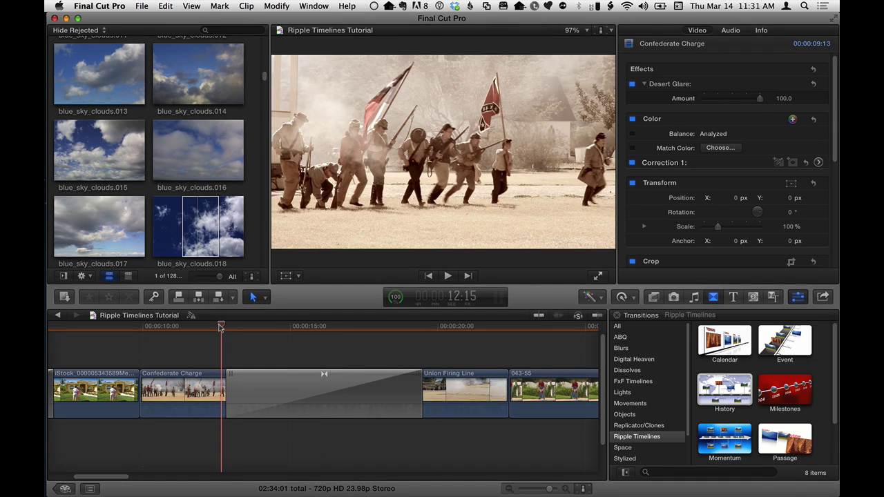
key("space")
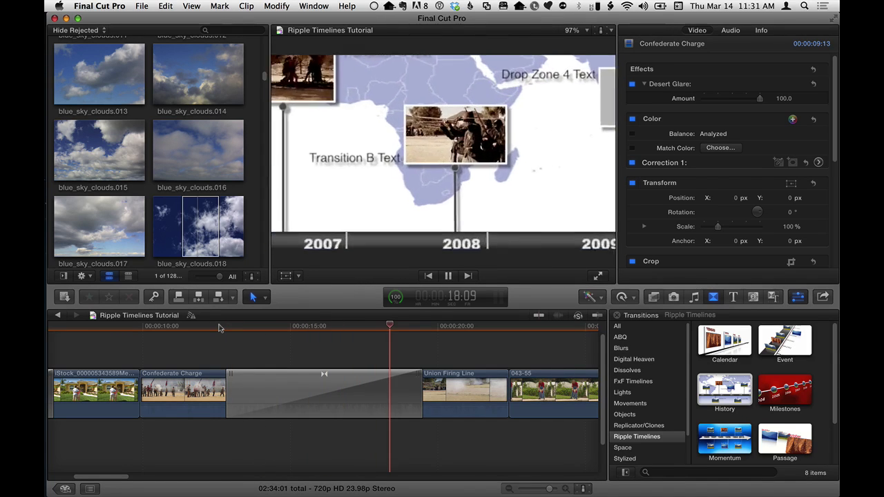
key("space")
left_click(324, 326)
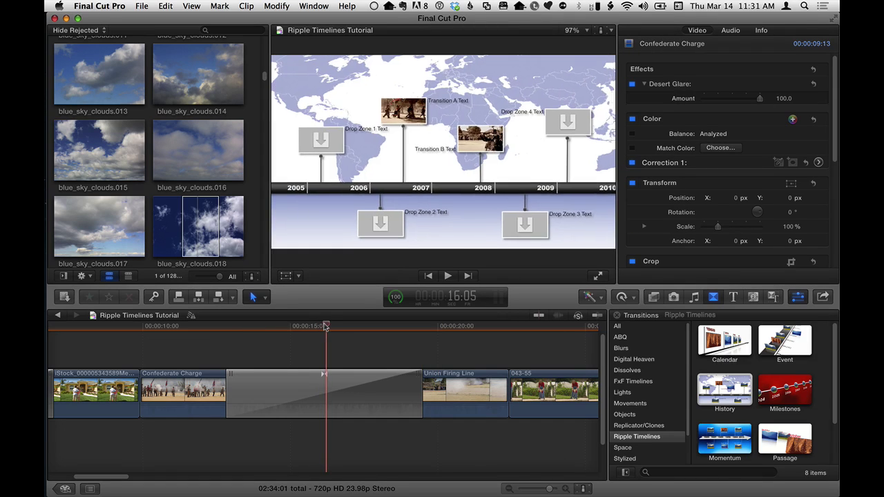
Step: Select the History transition and turn Show QuickTips on, then off again in the inspector
left_click(324, 326)
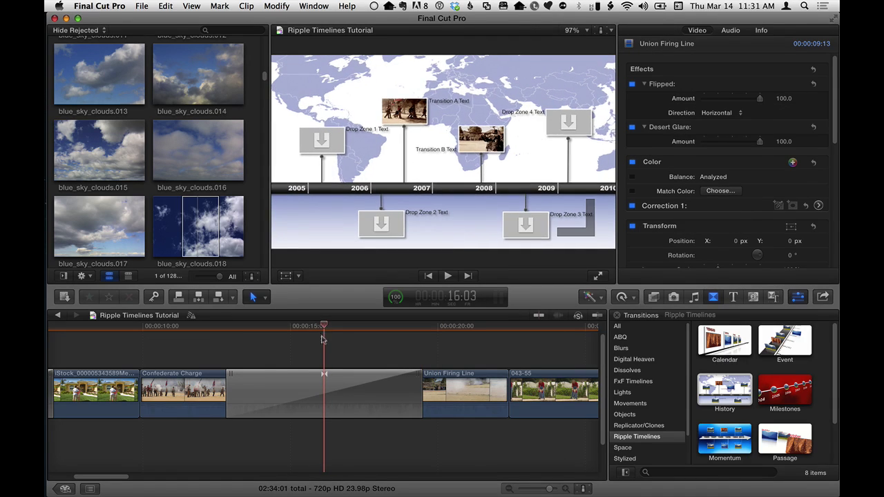
left_click(322, 392)
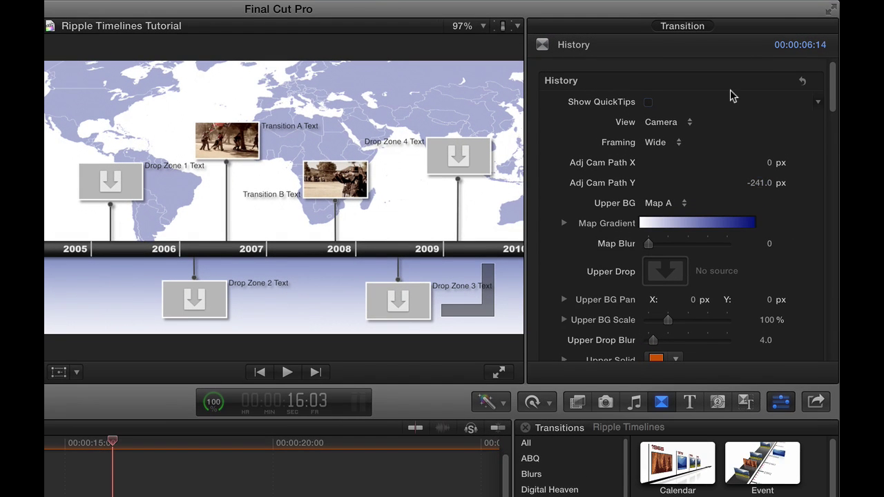
left_click(649, 103)
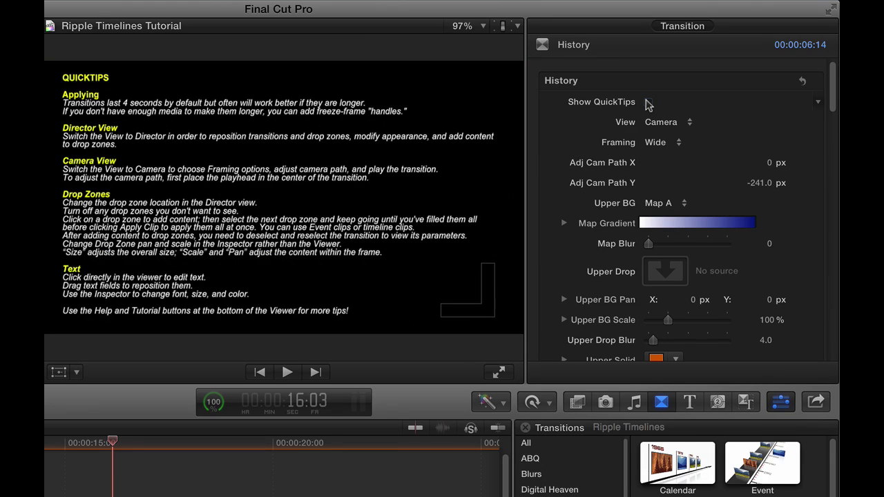
left_click(649, 103)
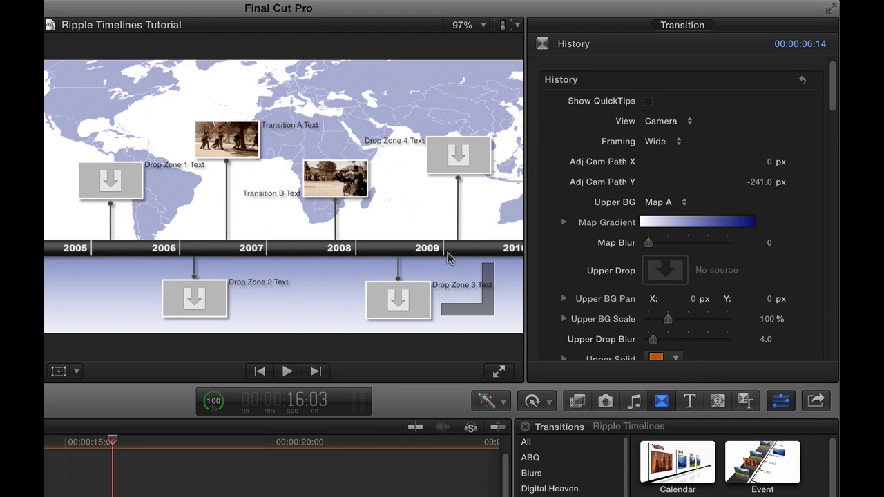
left_click(677, 142)
left_click(679, 154)
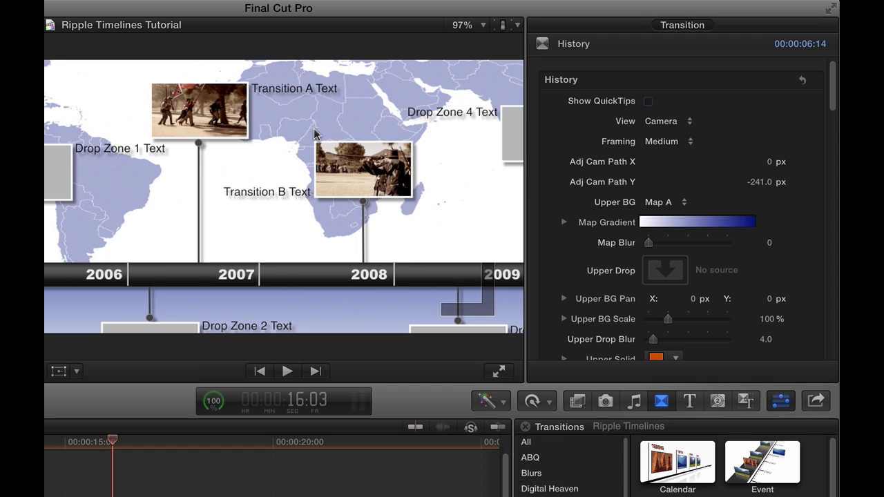
left_click(665, 141)
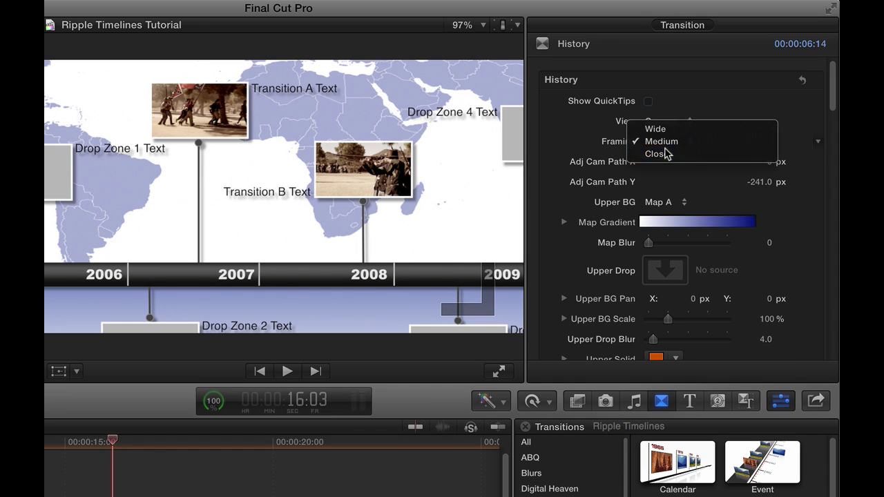
left_click(665, 153)
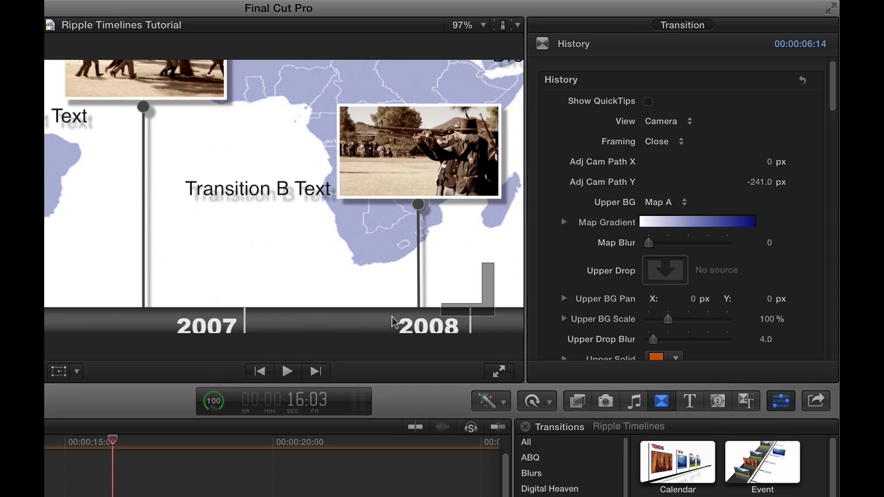
left_click(667, 145)
left_click(666, 119)
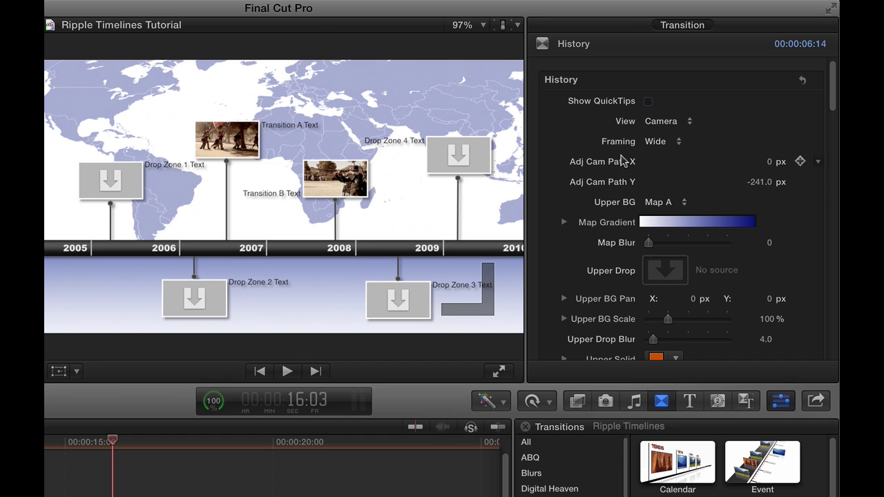
Step: Change the transition's View from Camera to Director and scrub through the transition
left_click(684, 121)
left_click(689, 134)
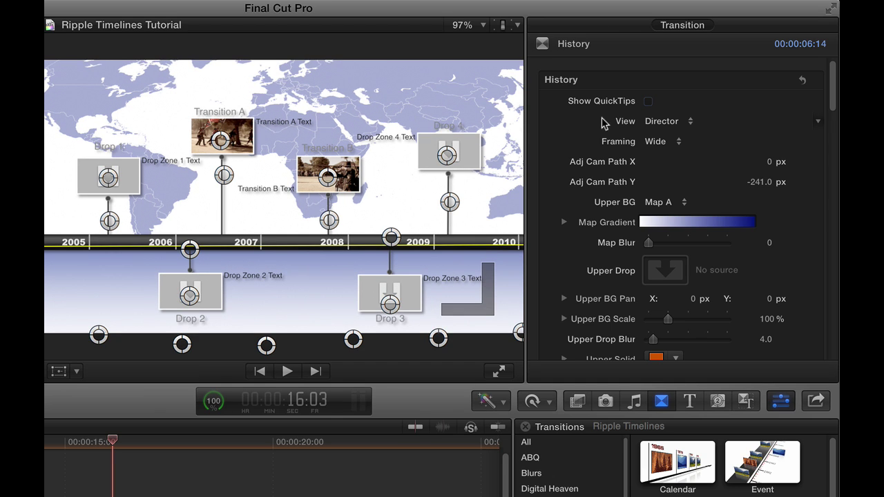
left_click_drag(63, 442, 112, 440)
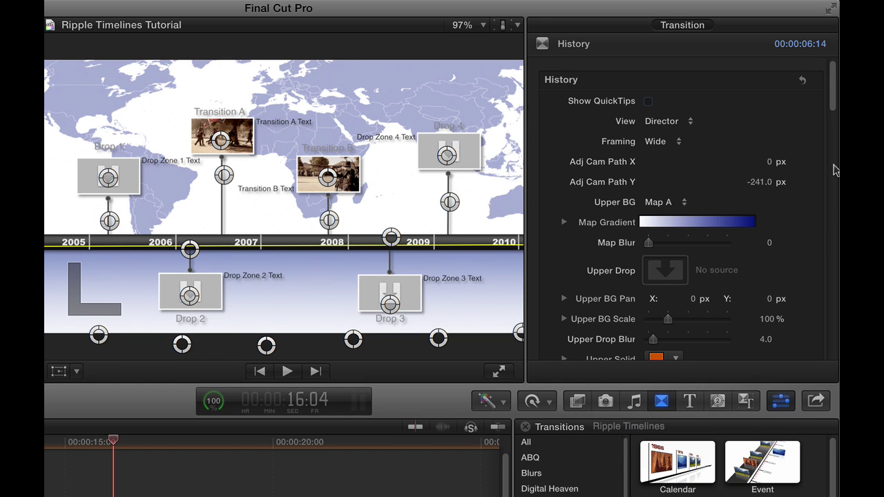
Step: Untick Show Drop 1 and Show Drop 4 in the History transition inspector
left_click_drag(830, 77, 833, 225)
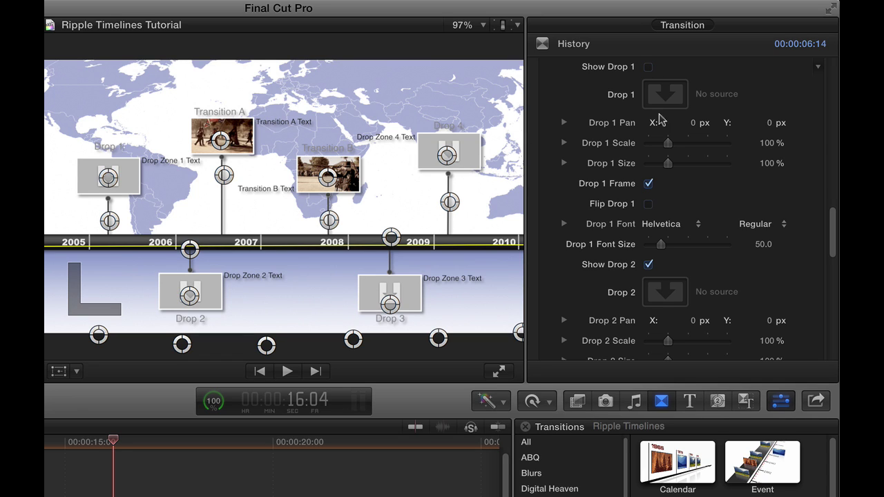
left_click(647, 67)
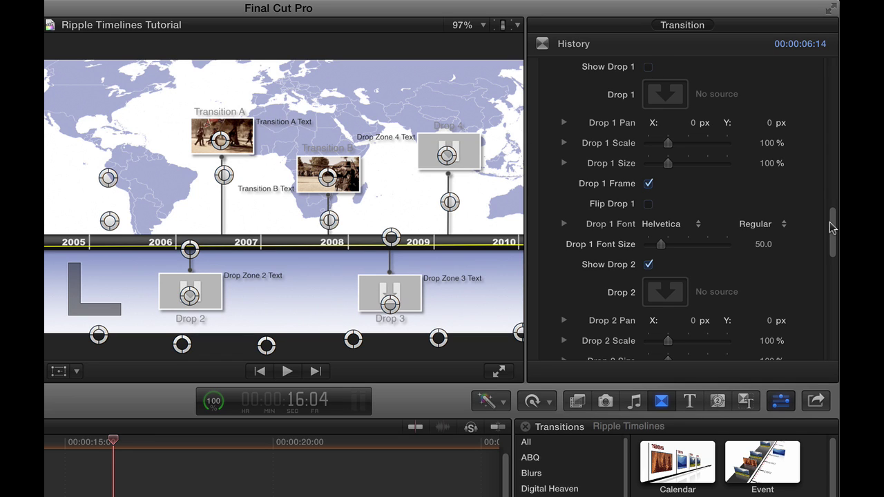
left_click(109, 220)
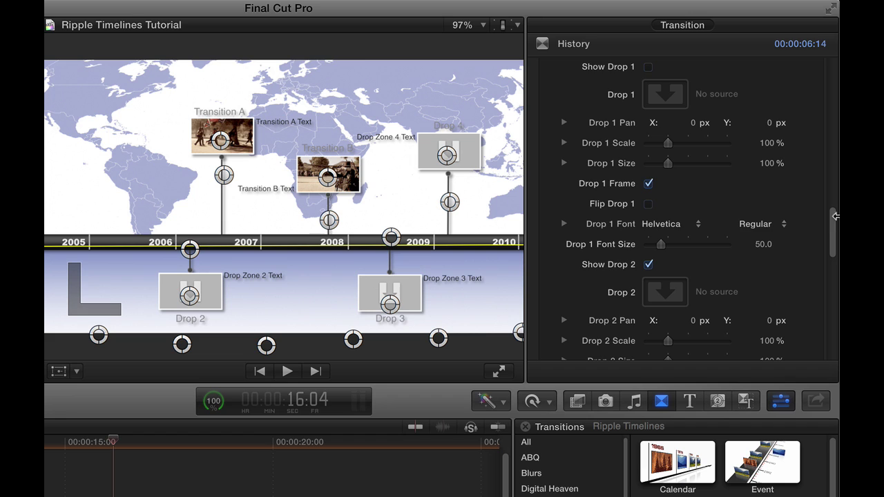
left_click_drag(832, 217, 833, 325)
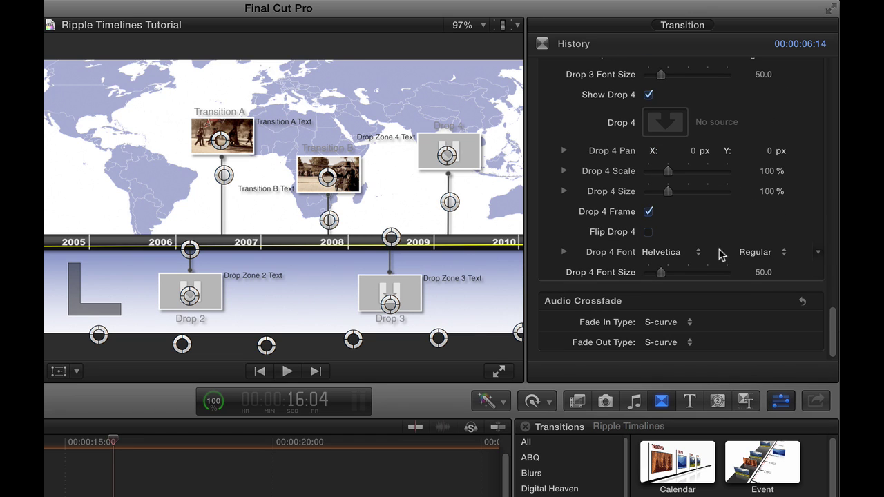
left_click(648, 95)
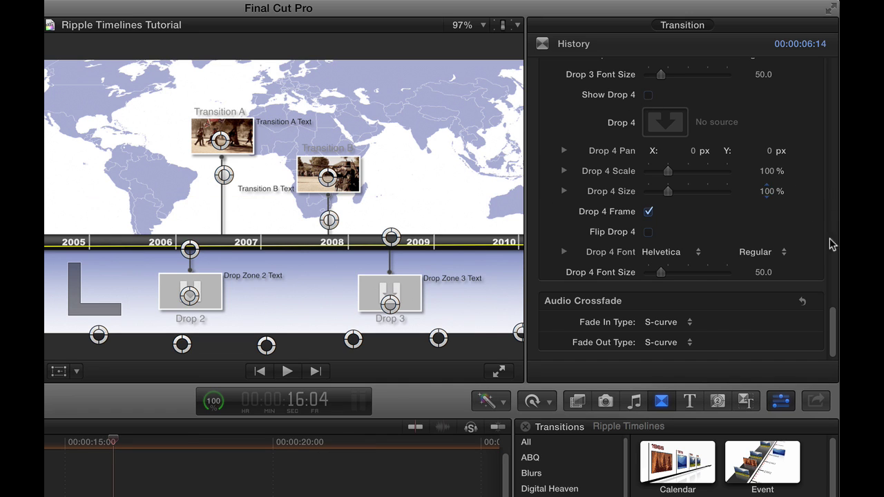
left_click_drag(834, 323, 830, 68)
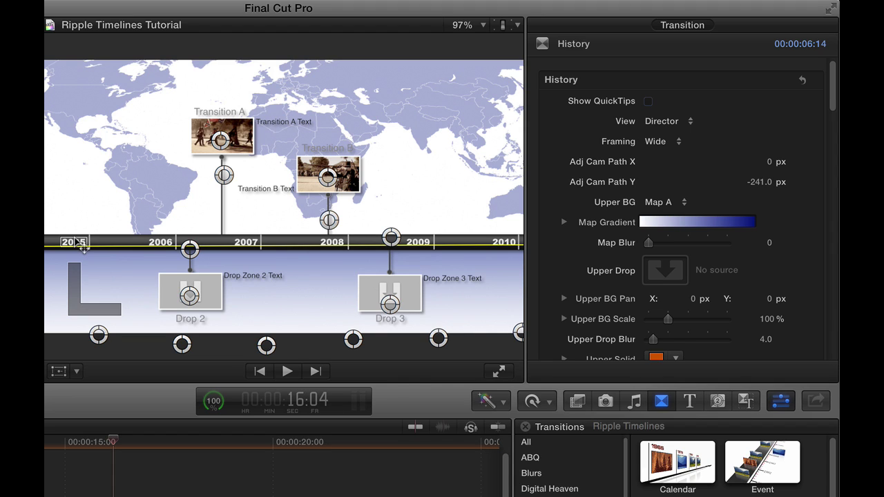
Step: Push the 2005 and 2010 year labels and their timeline handles off the ends of the frame
left_click_drag(83, 245, 46, 235)
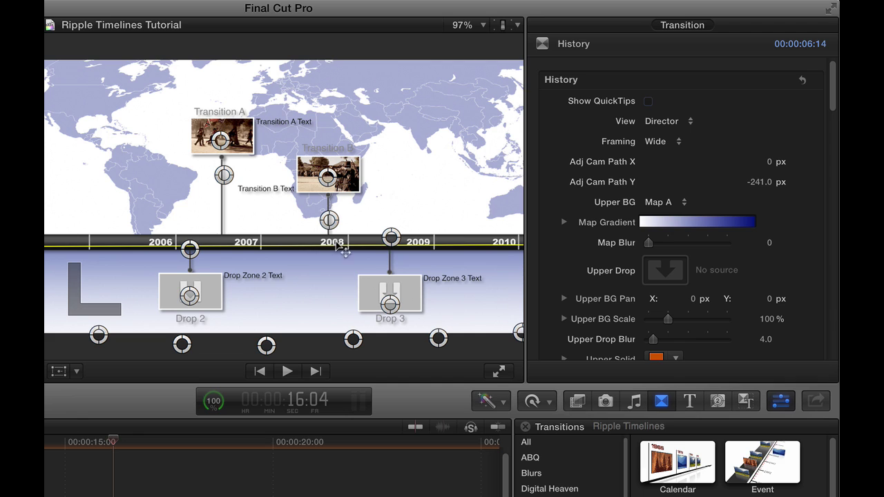
left_click_drag(501, 240, 587, 235)
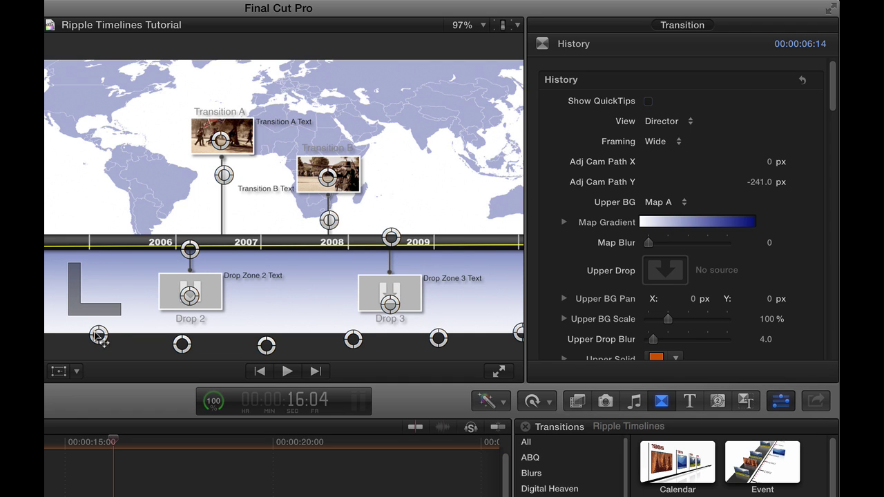
mouse_move(99, 336)
left_mouse_down()
mouse_move(96, 316)
mouse_move(131, 316)
mouse_move(31, 316)
left_mouse_up()
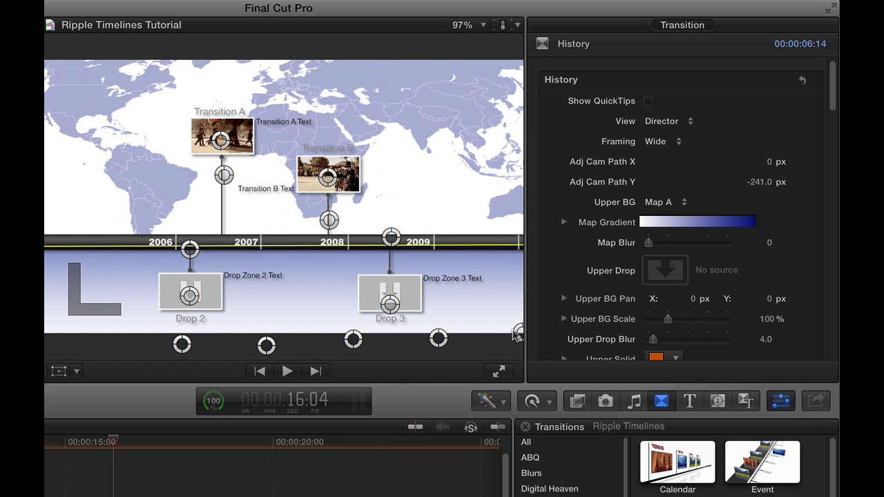
left_click_drag(560, 336, 572, 336)
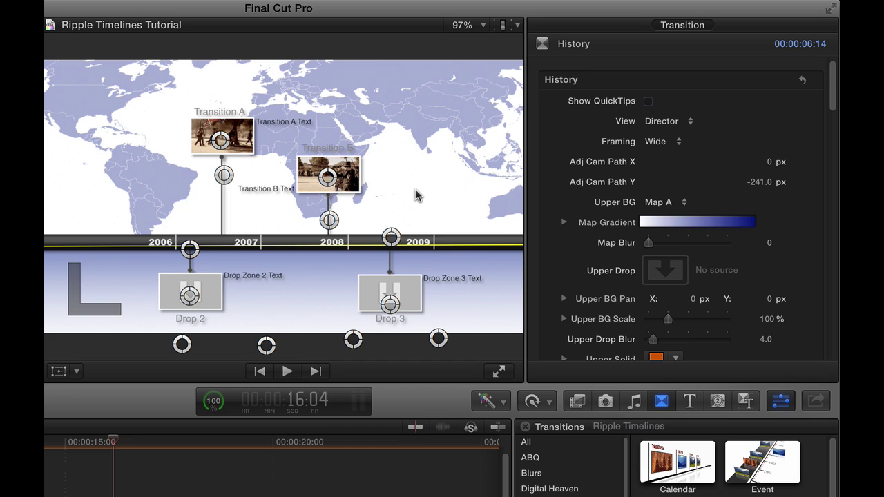
key("super+minus")
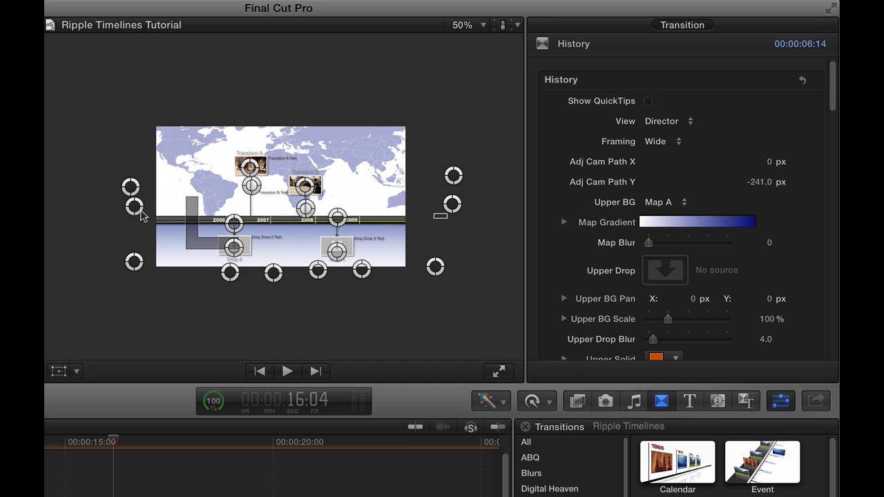
key("shift+z")
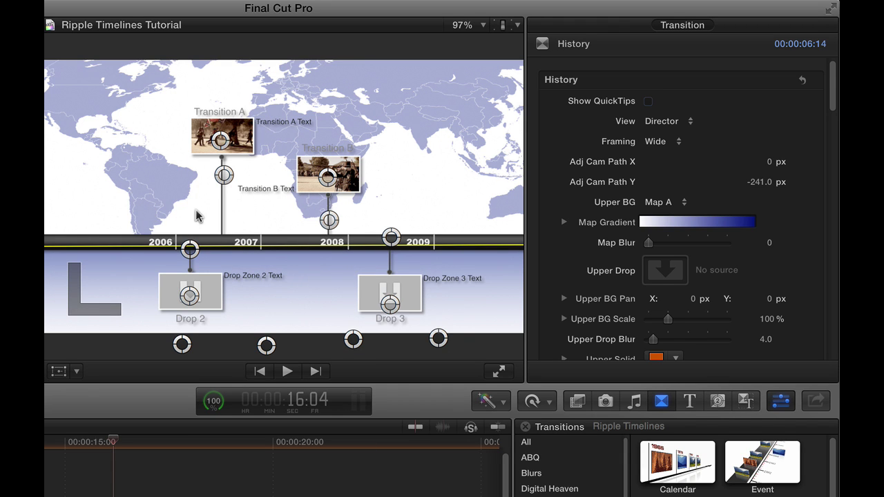
Step: Shift the 2006 label and divider left and the 2009 label and divider right
left_click_drag(159, 251, 100, 239)
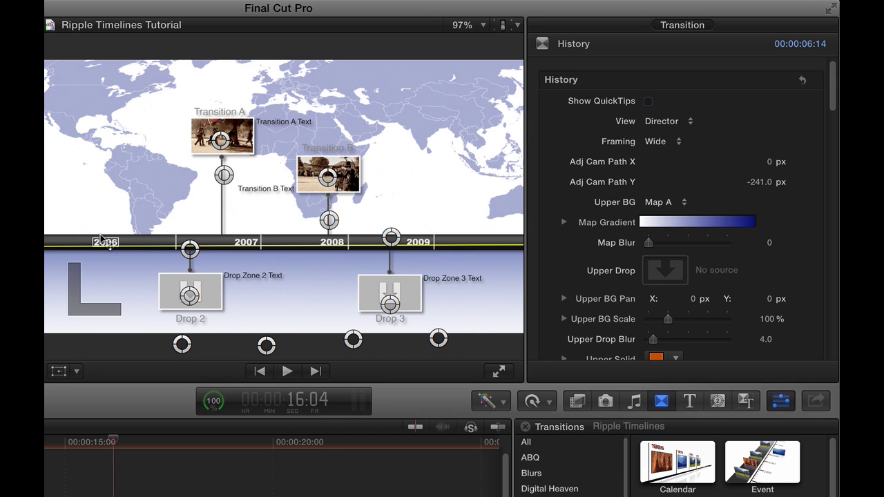
left_click_drag(182, 344, 122, 341)
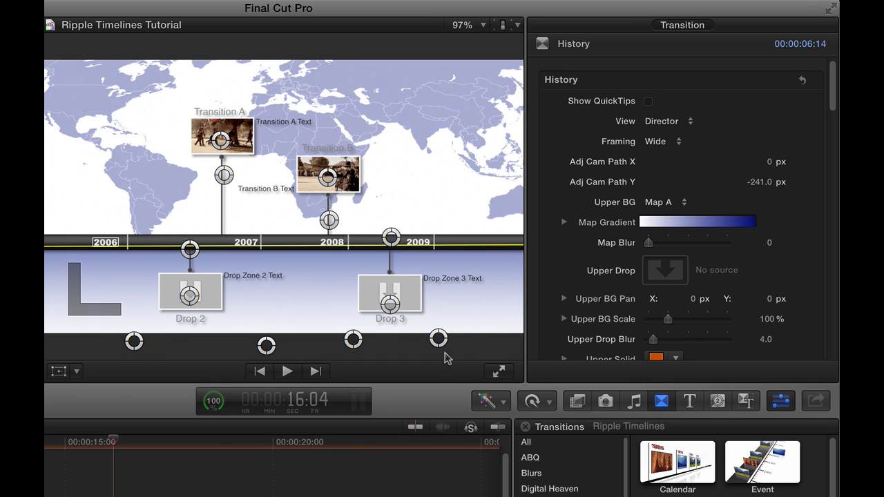
left_click_drag(438, 338, 473, 333)
left_click_drag(413, 241, 448, 241)
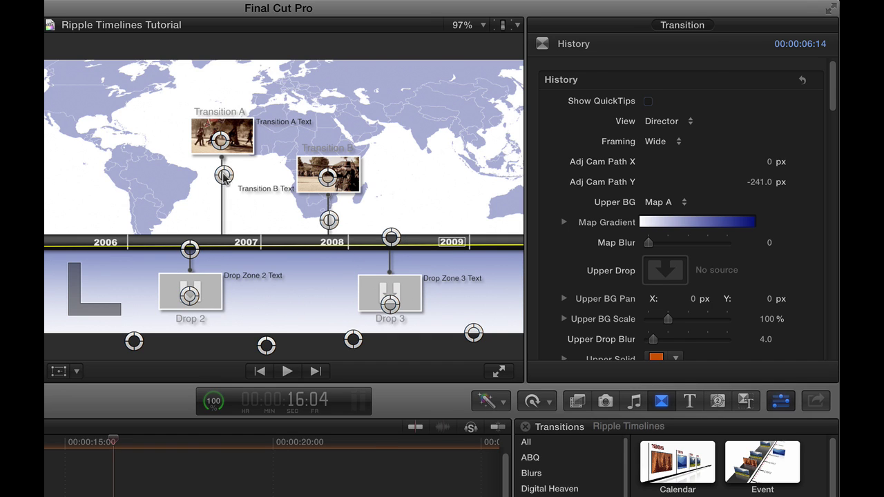
Step: Move the Transition A and B photos left over the Americas and slide Drop Zone 2 right
mouse_move(223, 175)
left_mouse_down()
mouse_move(100, 177)
mouse_move(100, 248)
mouse_move(105, 145)
mouse_move(103, 181)
mouse_move(110, 170)
left_mouse_up()
left_click_drag(191, 249, 297, 252)
left_click_drag(328, 219, 200, 208)
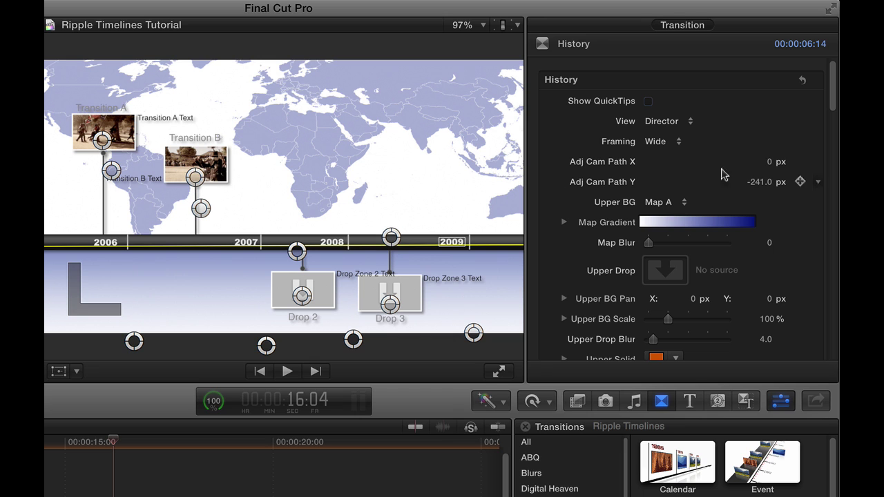
Step: Place Transition B below the timeline and flip Drop 2 up onto the map over Africa
left_click_drag(833, 101, 838, 219)
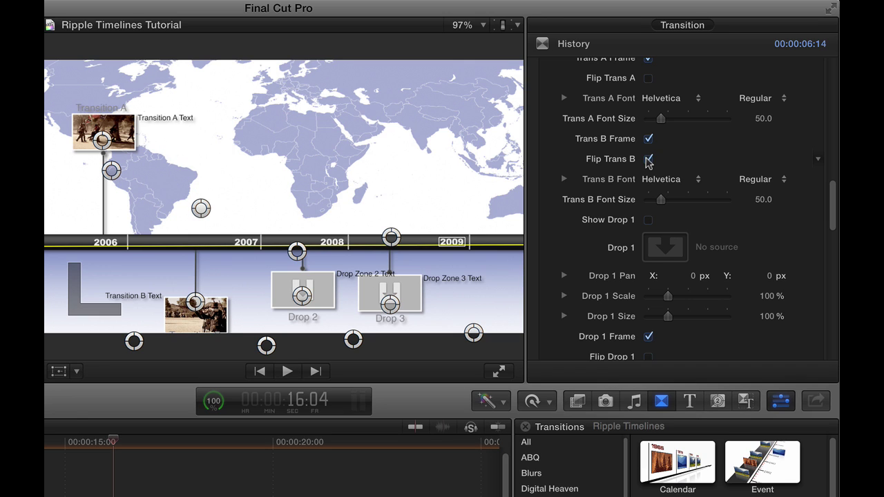
left_click_drag(199, 201, 191, 236)
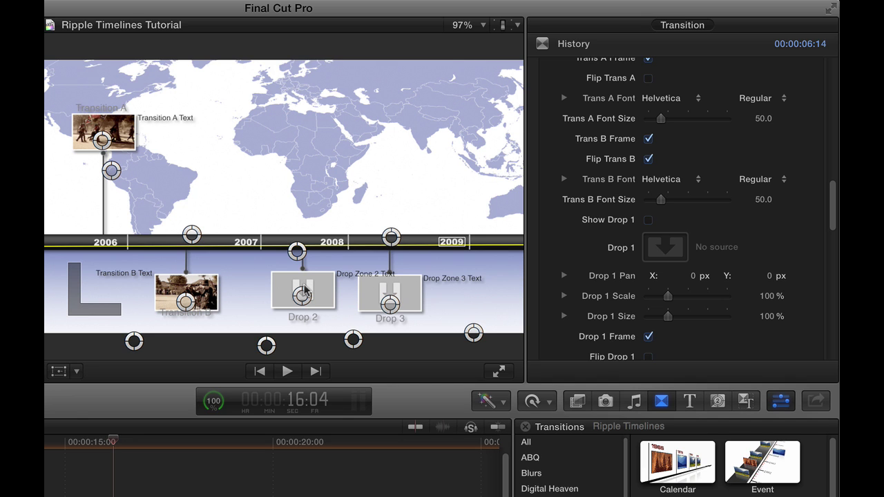
left_click_drag(836, 219, 834, 274)
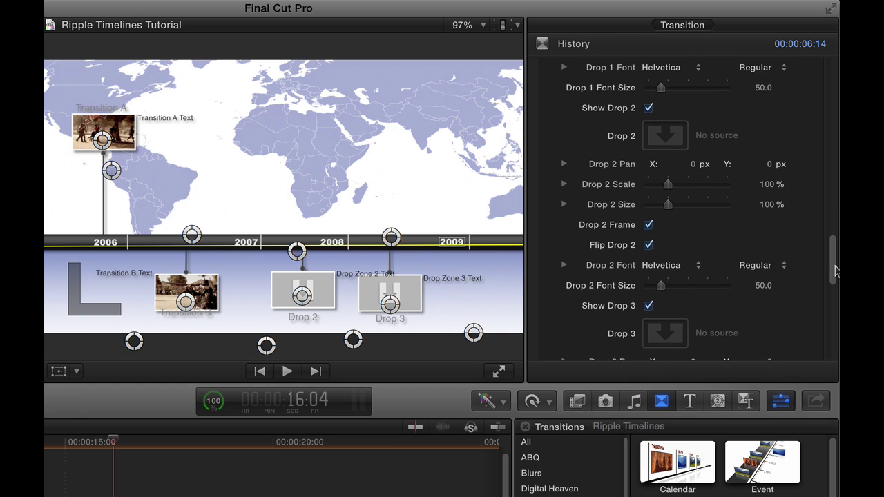
left_click(648, 245)
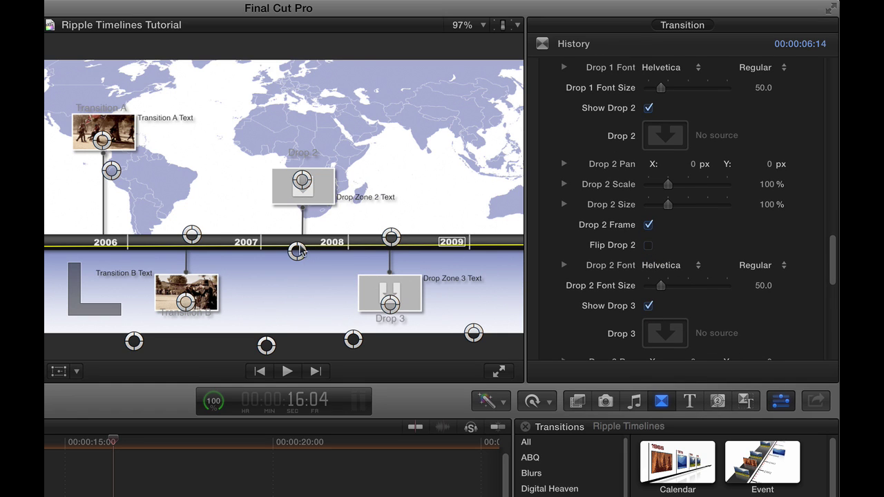
left_click_drag(295, 243, 290, 231)
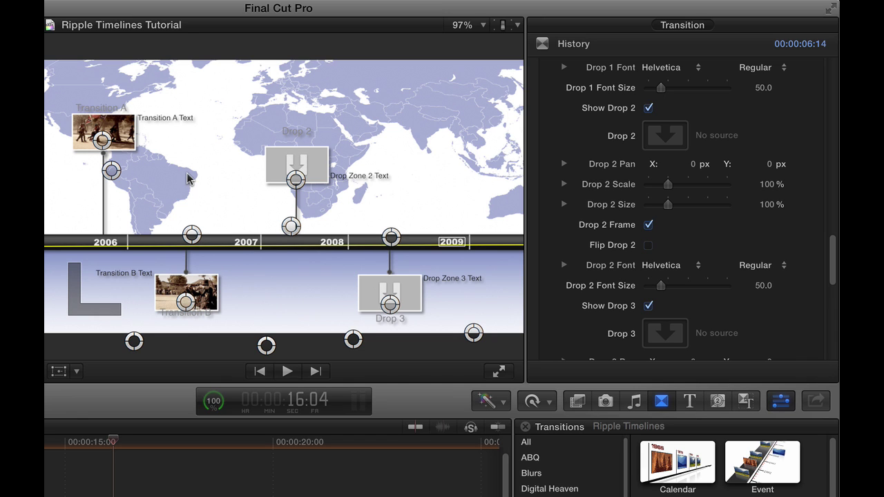
left_click_drag(831, 250, 834, 41)
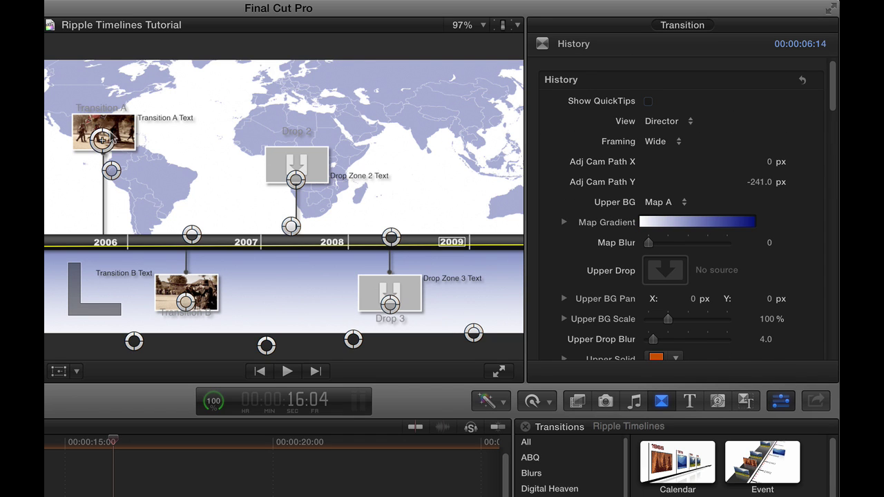
Step: Reposition Transition A, Drop Zones 2 and 3 and Transition B, with captions above A and below B
left_click_drag(115, 137, 147, 162)
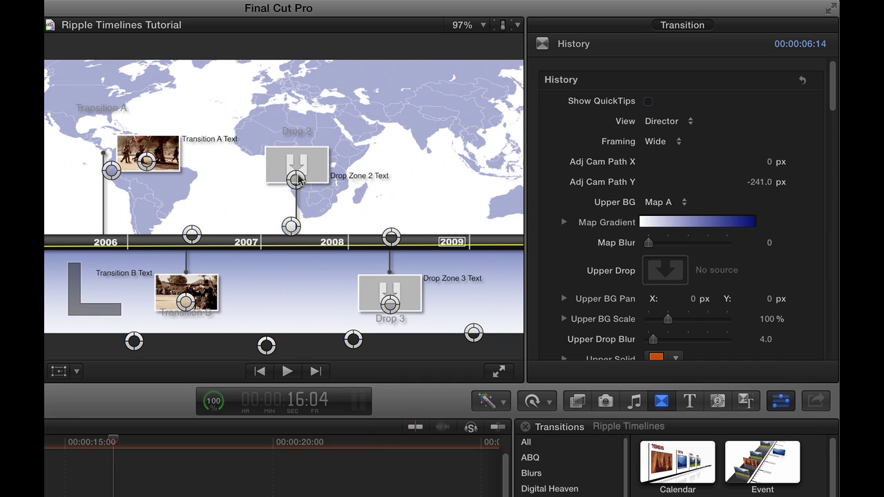
left_click_drag(297, 178, 335, 196)
left_click_drag(391, 304, 342, 294)
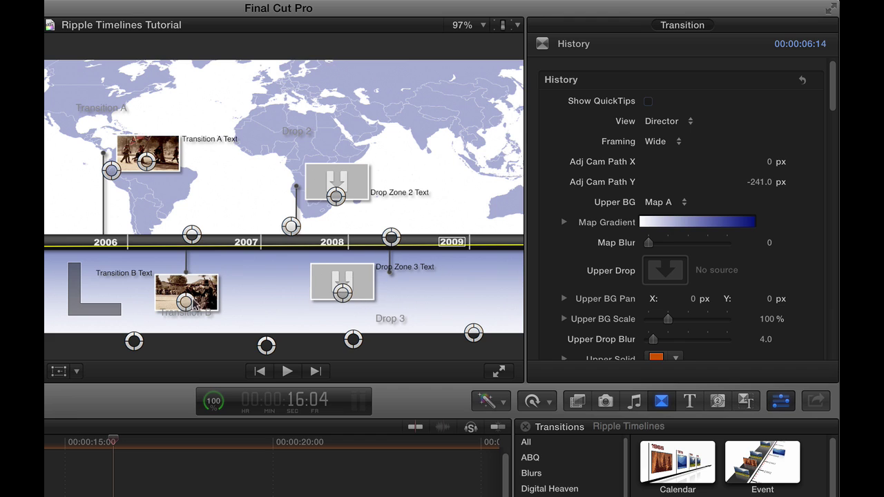
left_click_drag(186, 302, 222, 291)
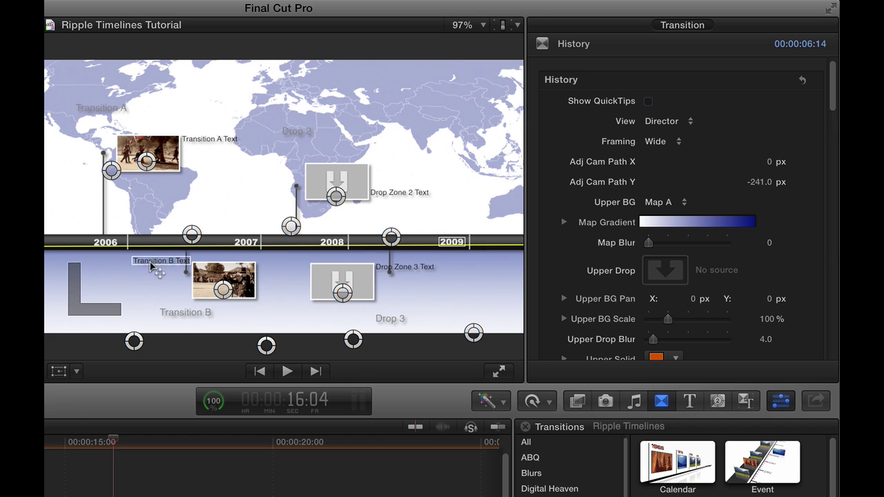
left_click_drag(150, 267, 210, 300)
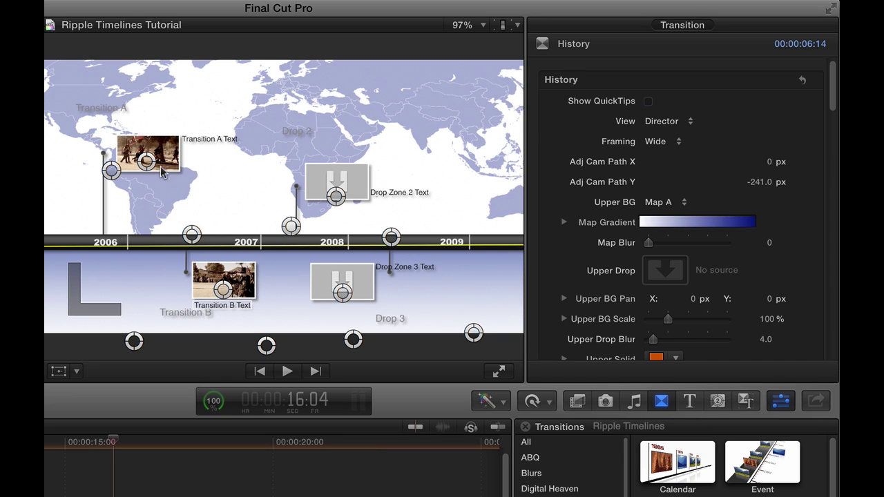
left_click_drag(181, 132, 139, 129)
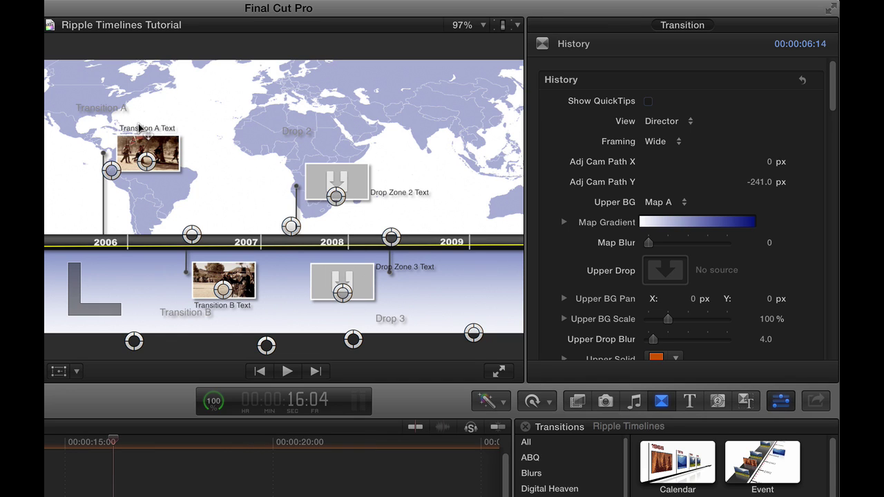
Step: Change the Transition A caption text to CIVIL WAR
double_click(140, 127)
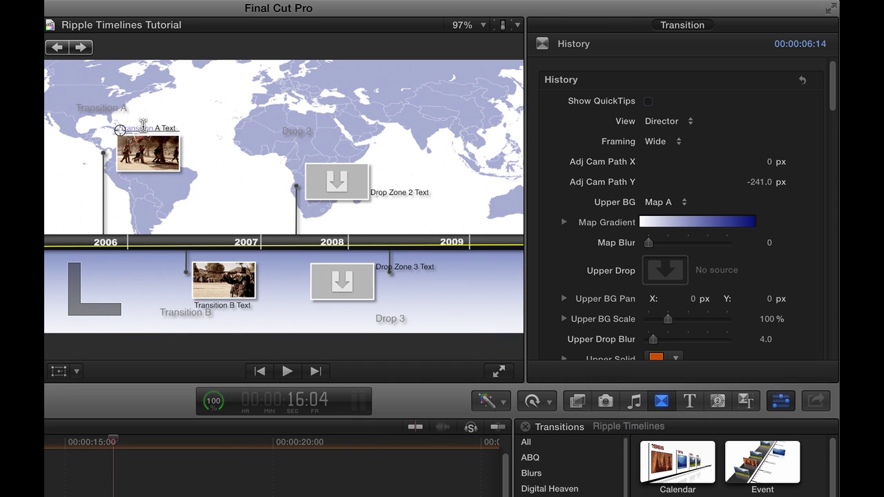
key("BackSpace")
key("Escape")
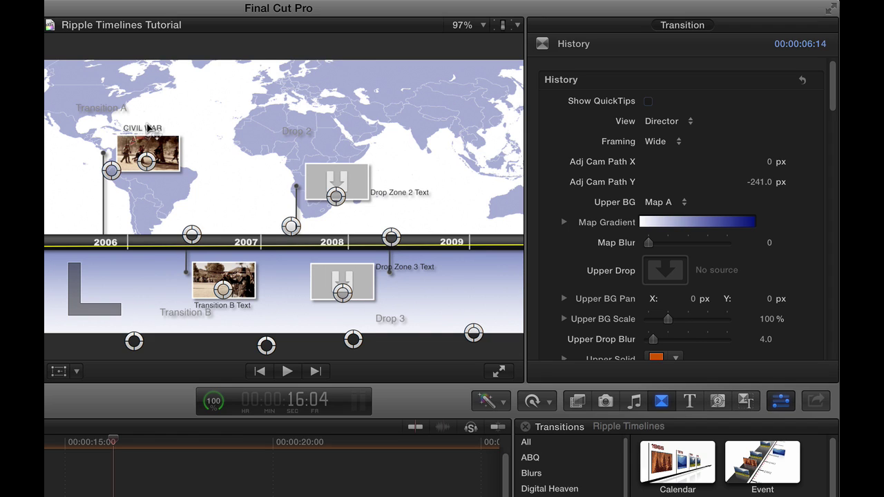
Step: Change the first year label from 2006 to 1879
double_click(104, 241)
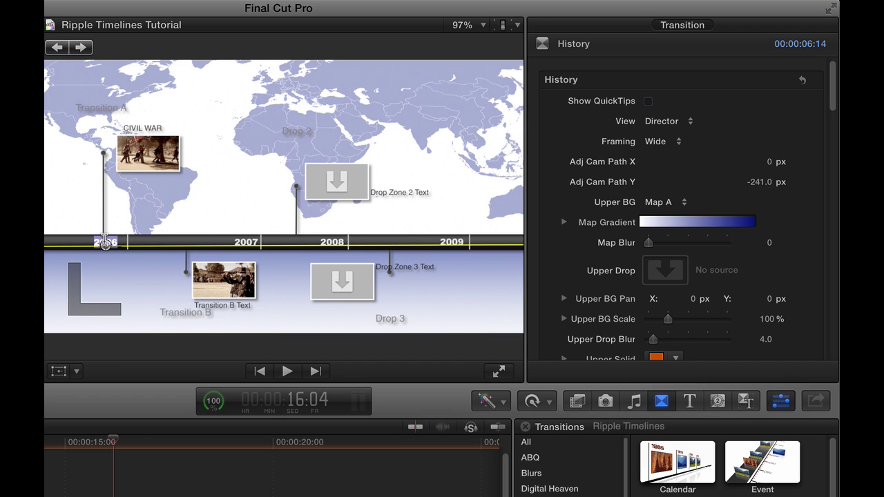
key("BackSpace")
key("Escape")
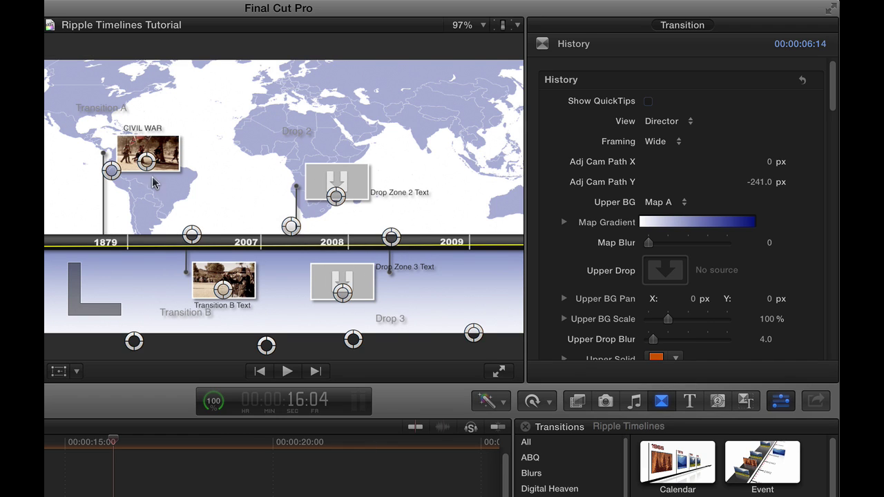
Step: Switch the View back to Camera and play the transition from its start to preview the animation
left_click(668, 123)
left_click(668, 111)
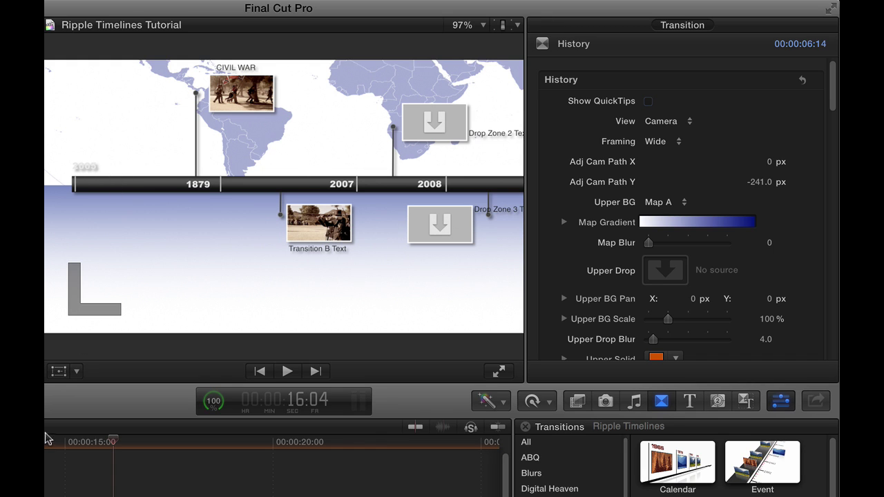
key("Up")
key("space")
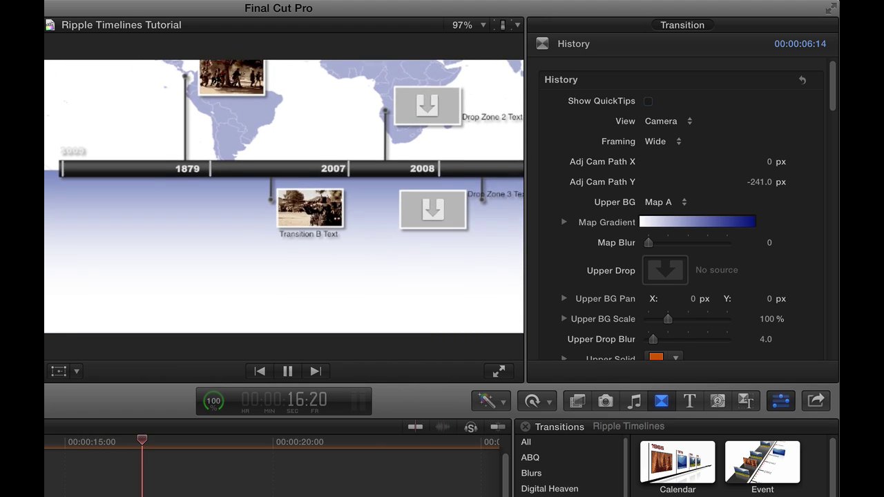
key("space")
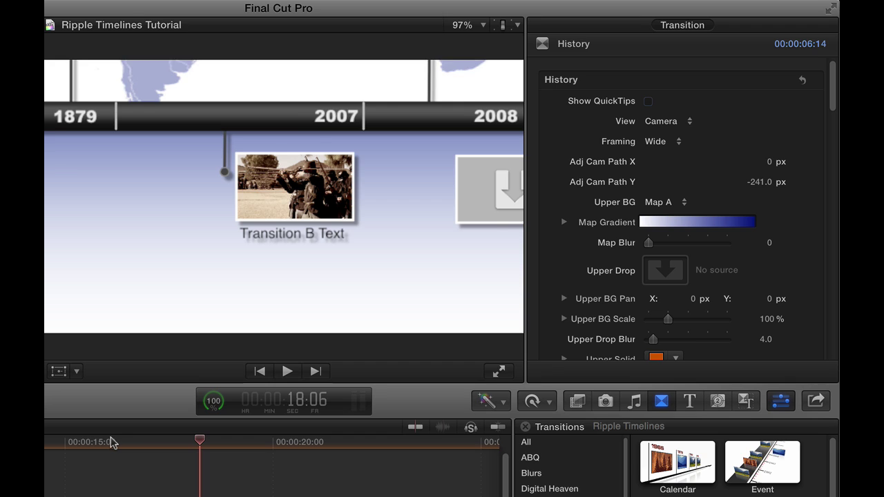
Step: Offset the History camera path to X 591.14 px, Y -9.25 px, then preview the transition
left_click(113, 442)
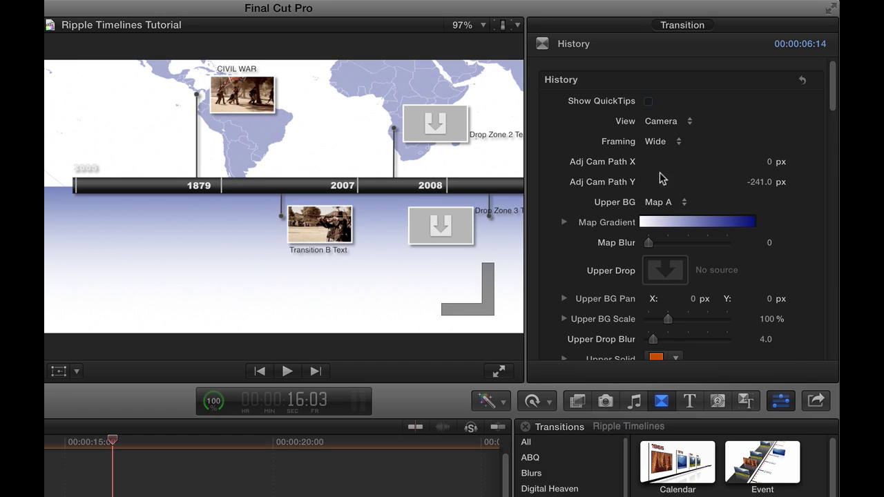
mouse_move(769, 165)
left_mouse_down()
mouse_move(769, 140)
mouse_move(760, 178)
left_mouse_up()
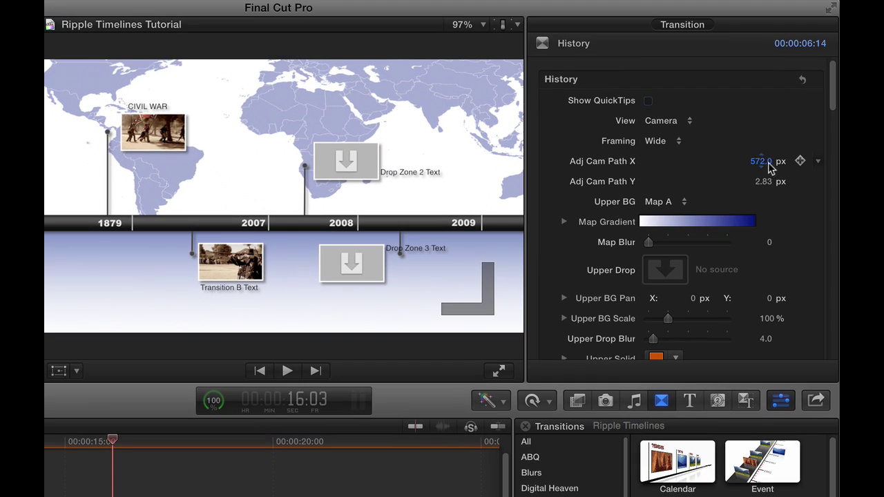
mouse_move(770, 168)
left_mouse_down()
mouse_move(781, 168)
mouse_move(761, 182)
left_mouse_up()
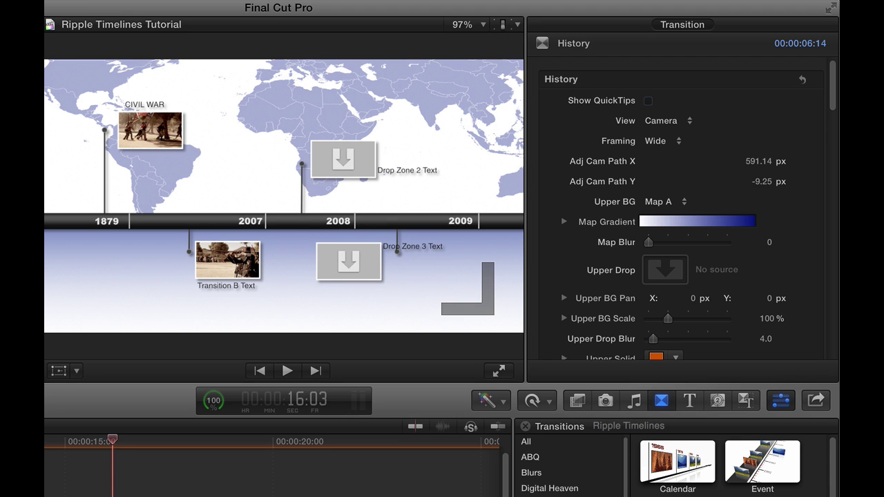
key("Up")
key("space")
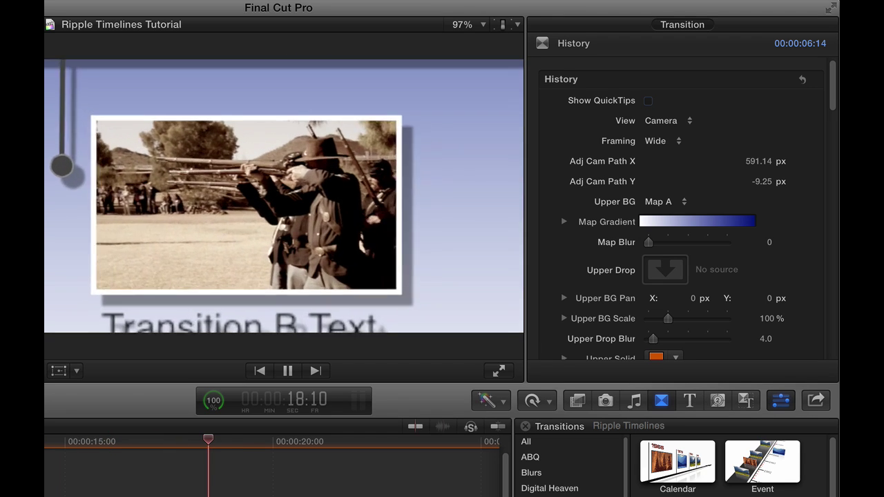
key("space")
left_click(109, 440)
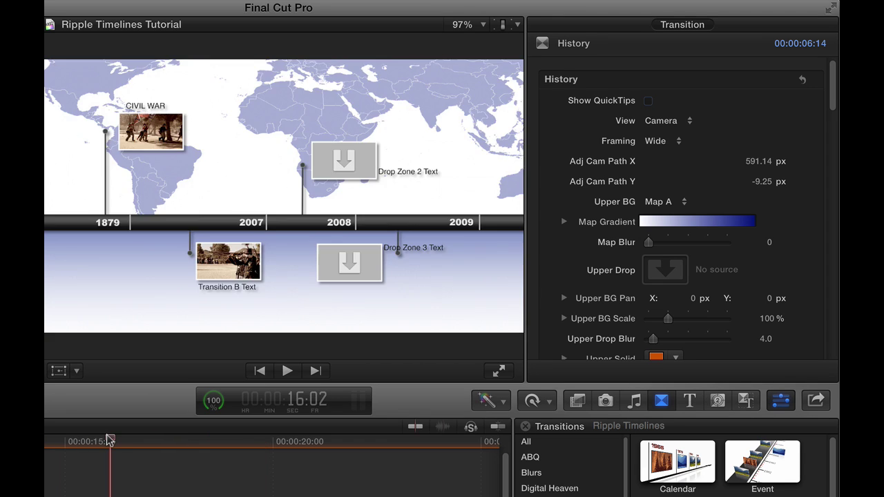
Step: Set the camera framing to Medium and preview the transition
left_click(667, 142)
left_click(667, 153)
key("shift+question")
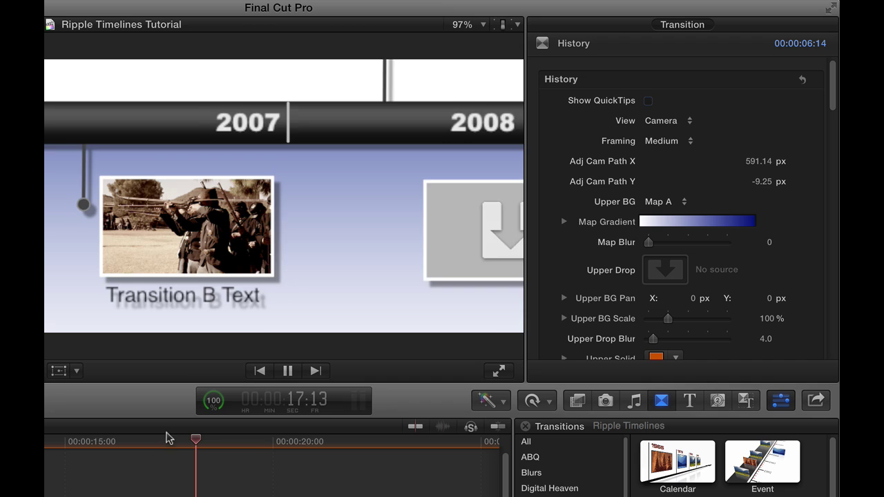
left_click(112, 442)
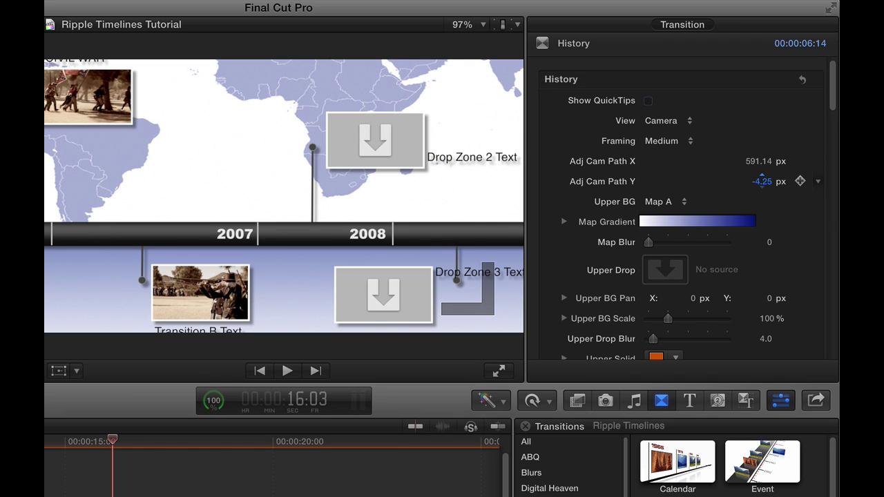
Step: Lower the camera path offset to X 521.24 px, Y -221.25 px and play it back
left_click_drag(762, 181, 758, 161)
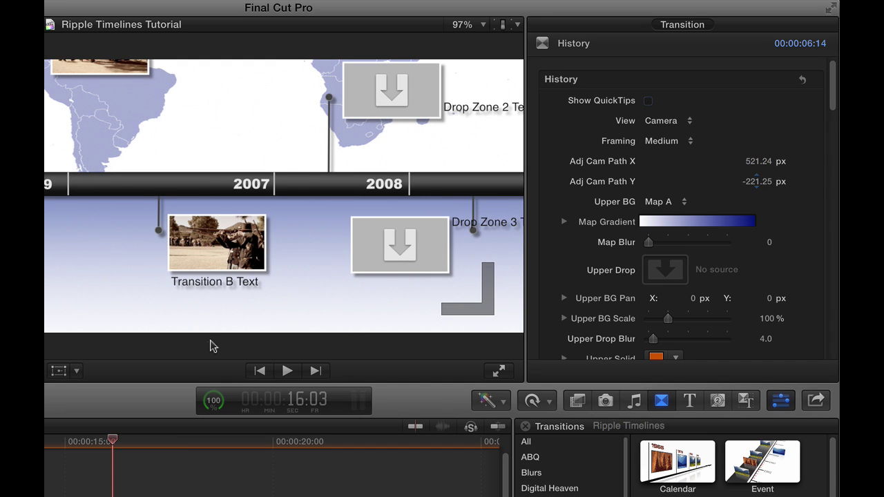
key("space")
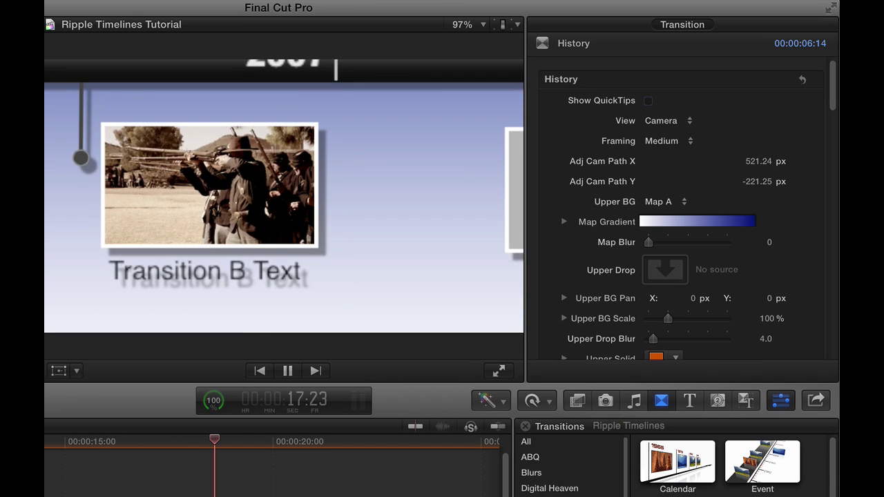
key("space")
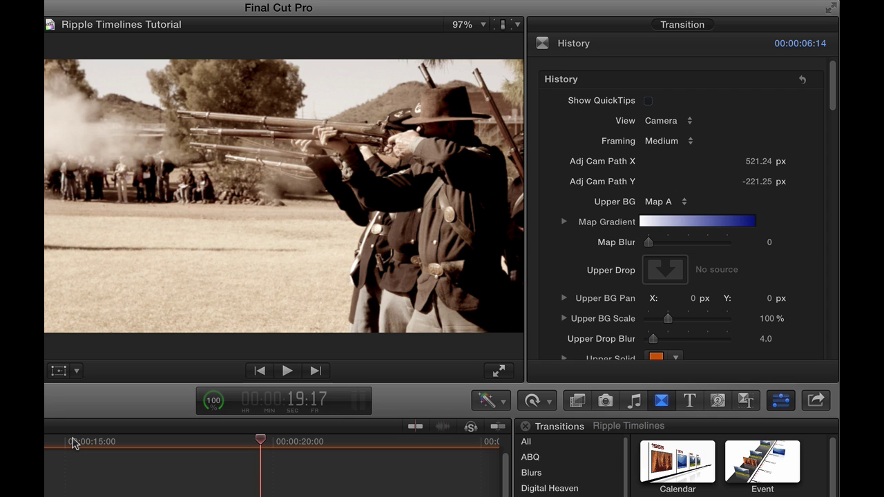
left_click(113, 441)
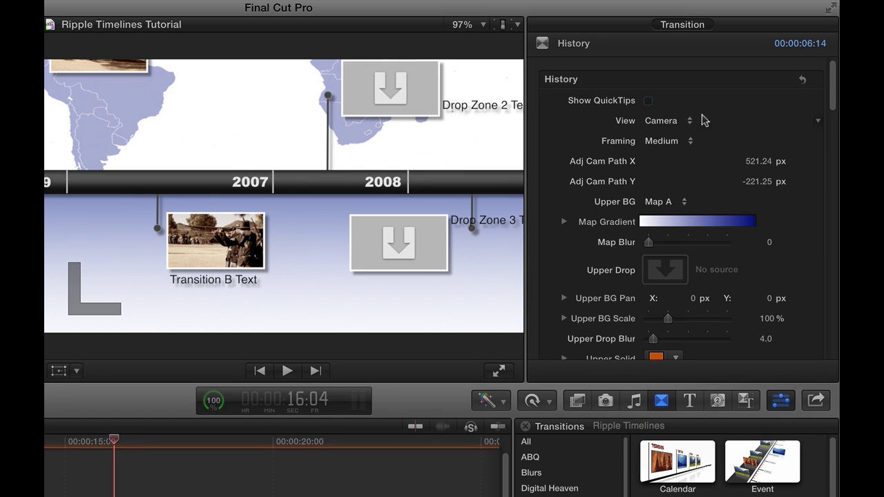
Step: Switch the camera framing to Close and preview the transition from its start
left_click(684, 141)
left_click(673, 152)
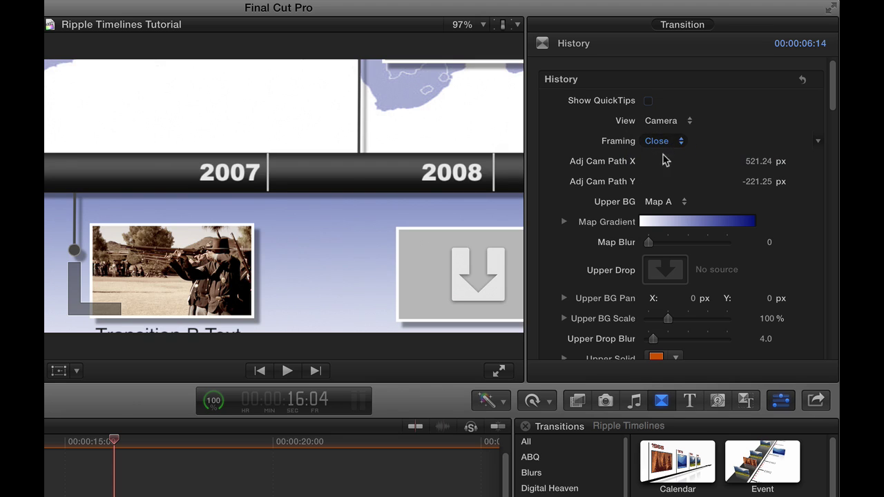
key("Up")
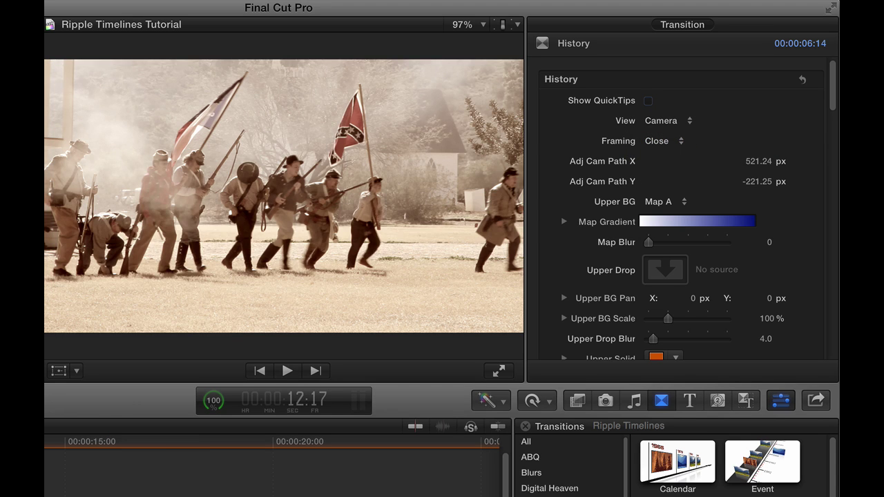
key("space")
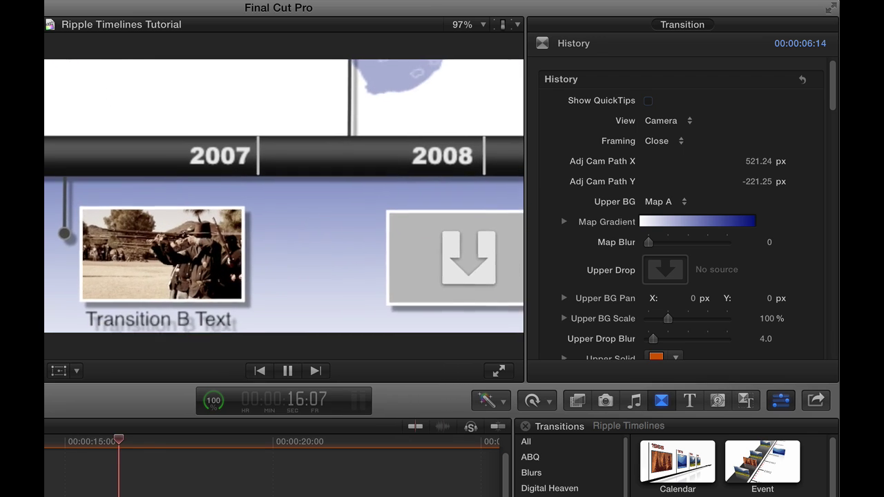
key("space")
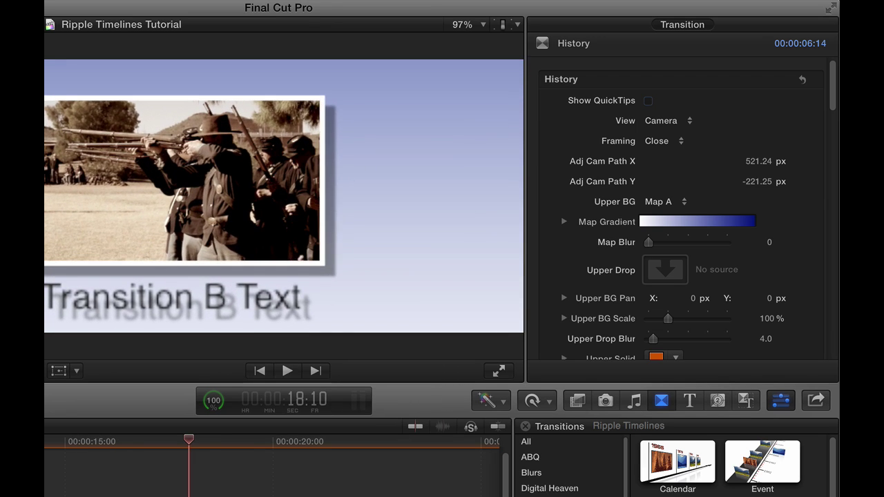
Step: At the 16:01 frame, move the camera path to 364.24 px X, -421.25 px Y and replay
left_click_drag(114, 441, 110, 442)
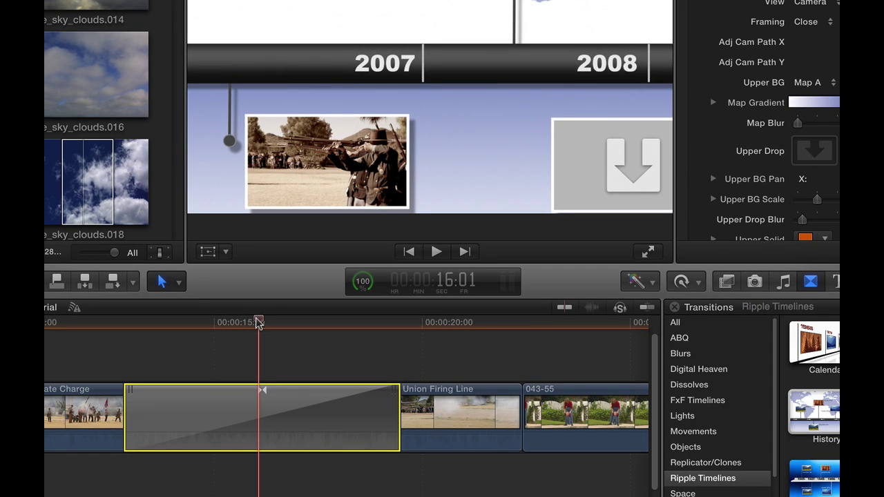
left_click_drag(257, 322, 262, 321)
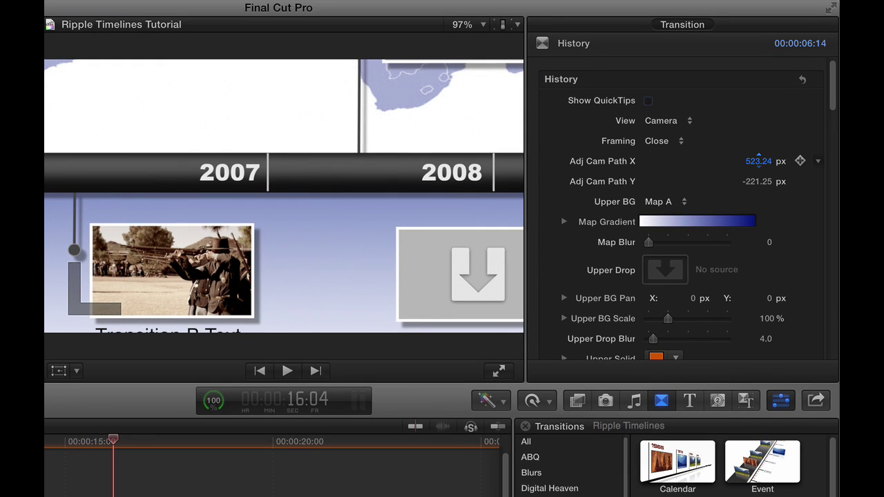
mouse_move(759, 161)
left_mouse_down()
mouse_move(765, 181)
mouse_move(757, 178)
left_mouse_up()
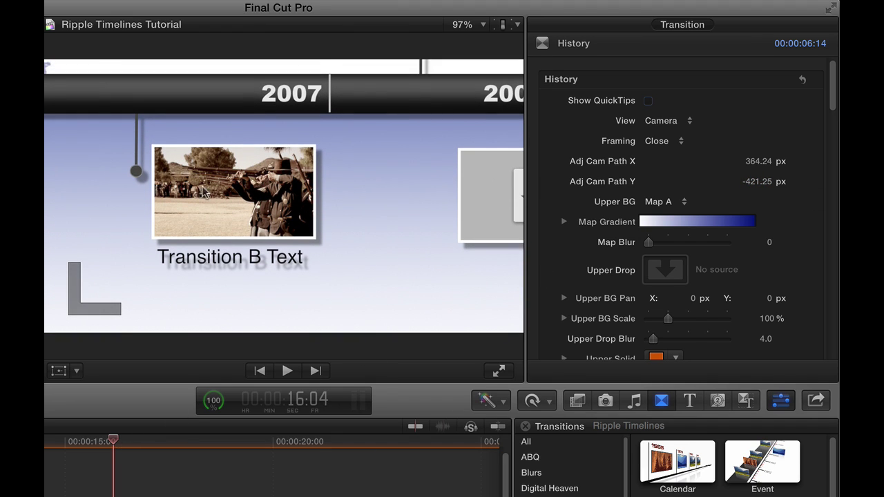
key("shift+slash")
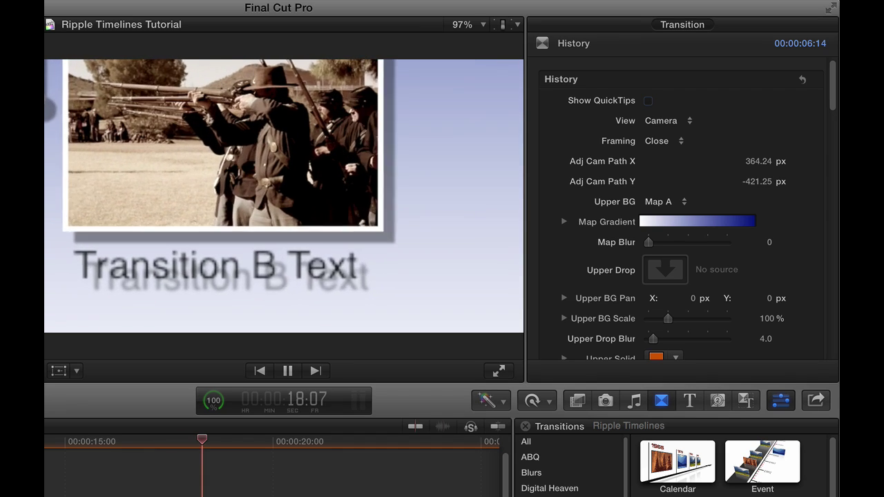
key("space")
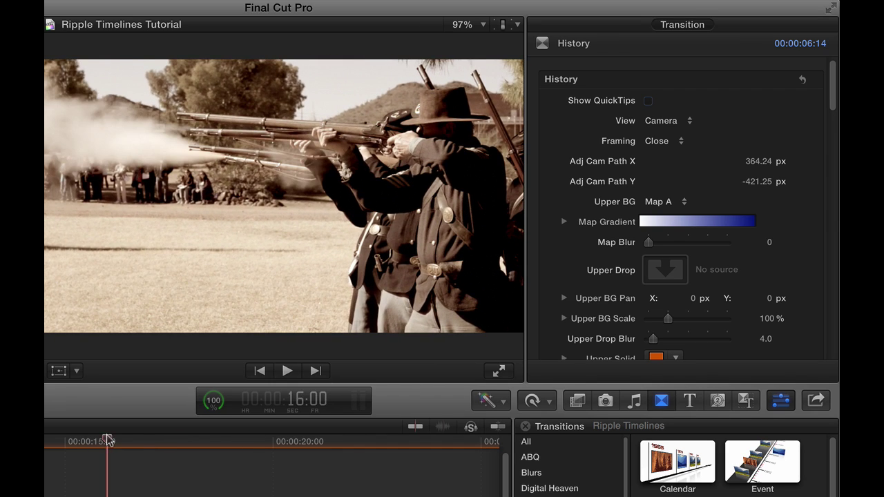
Step: At the Transition B frame (17:05), set the camera path to 256.15 px X, -201.46 px Y
left_click_drag(108, 440, 137, 440)
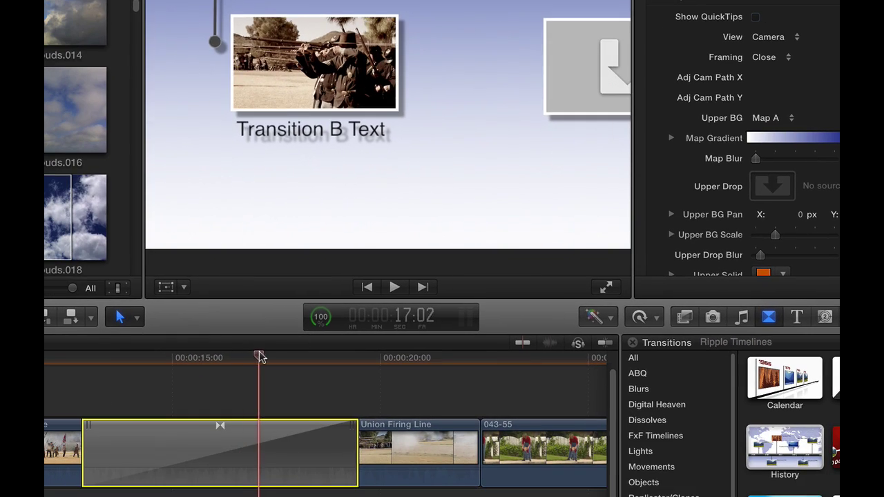
left_click_drag(263, 356, 266, 355)
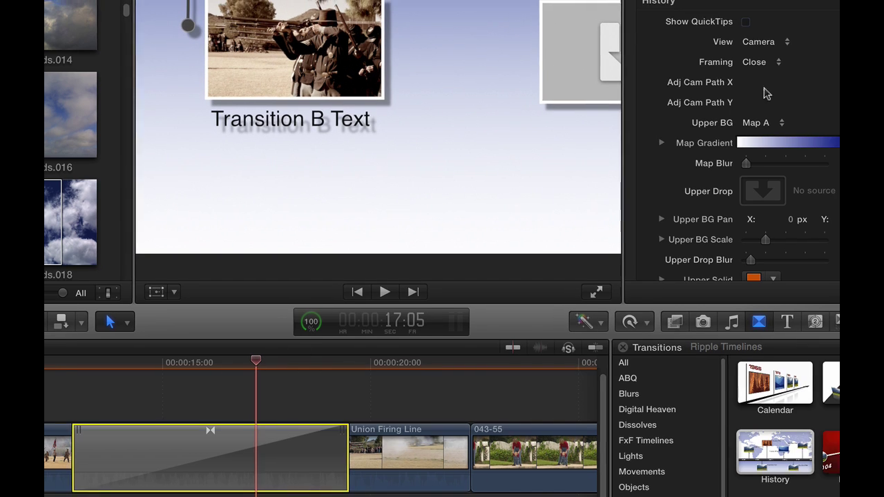
left_click_drag(856, 81, 855, 82)
left_click_drag(758, 131, 757, 148)
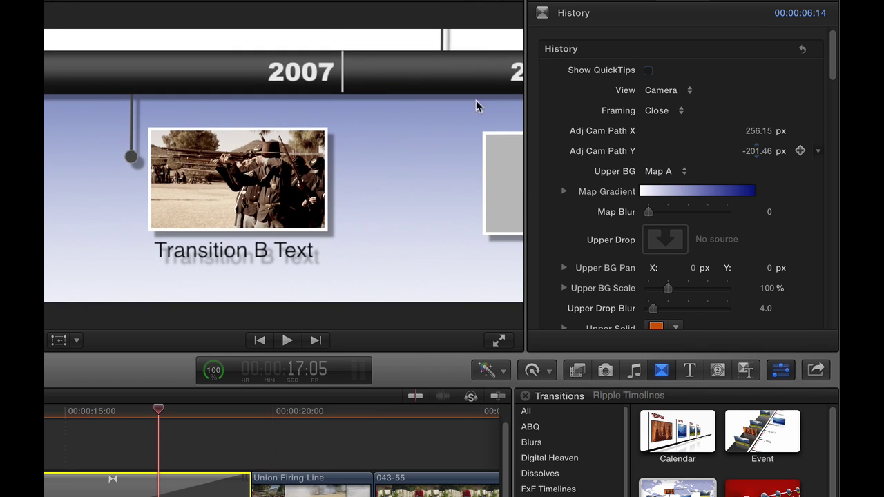
Step: Change the 2007 year label to 1858 and replay the transition
double_click(303, 76)
type("18")
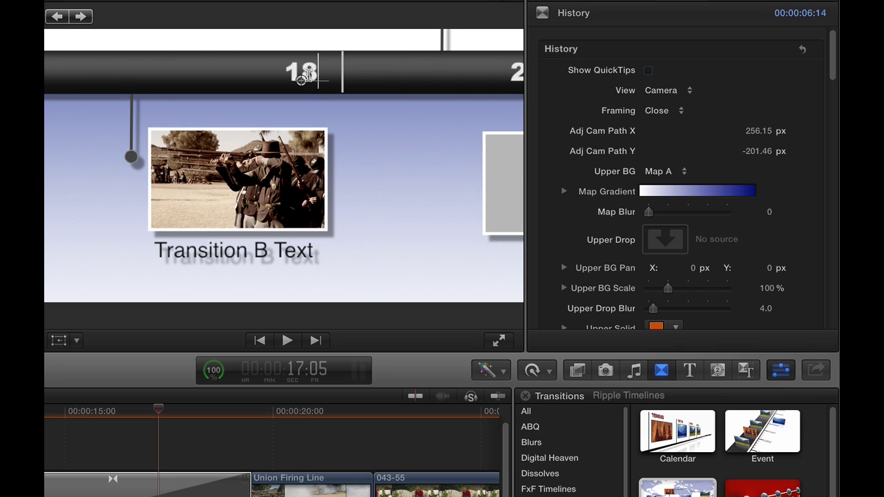
type("58")
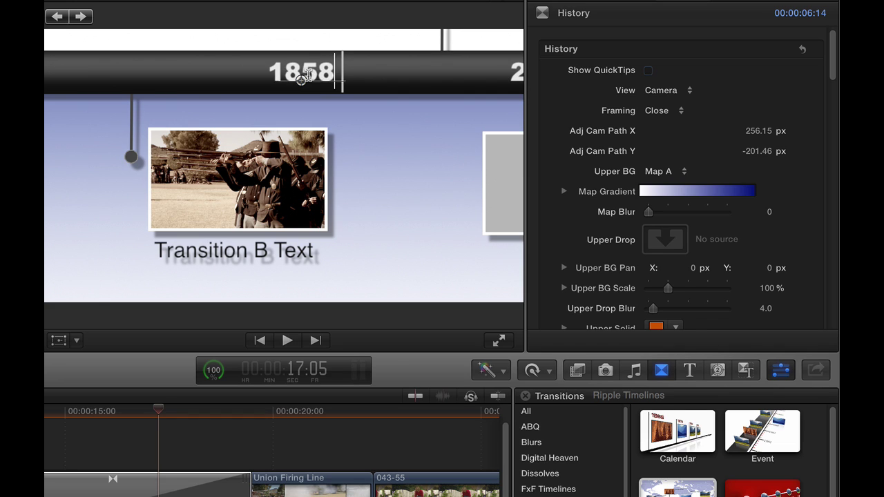
key("Escape")
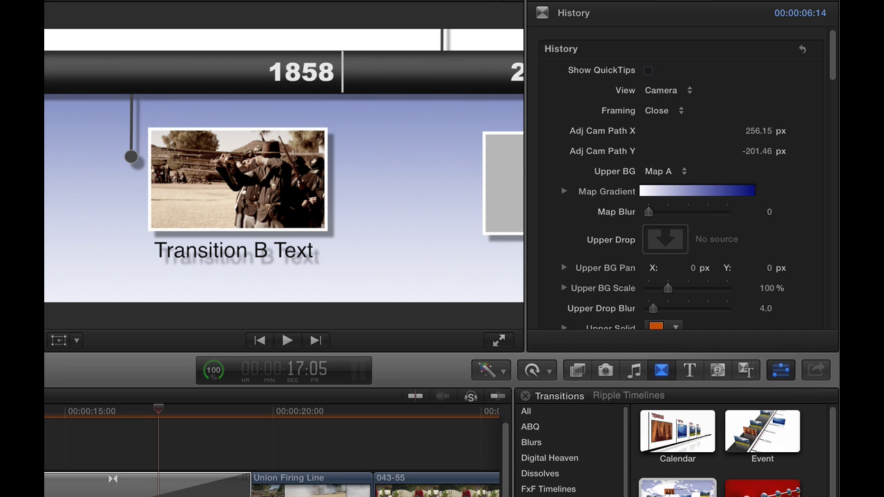
key("c")
key("slash")
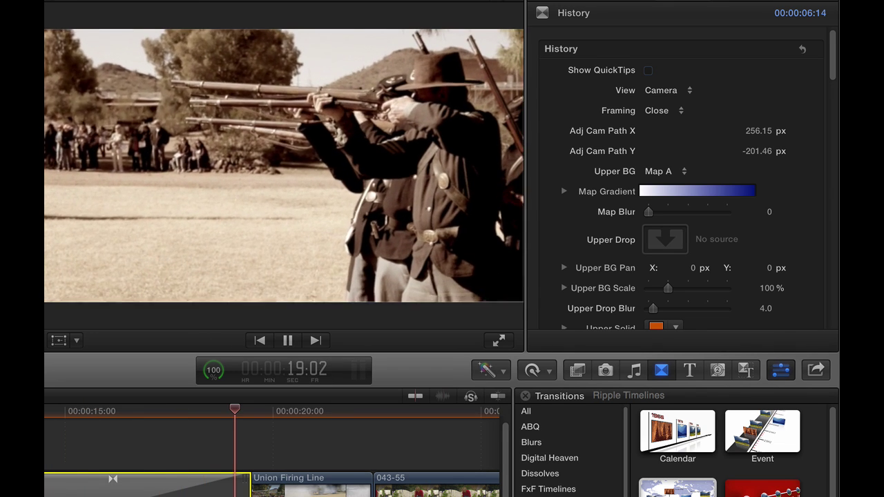
Step: At the 16:03 map frame, choose Wide framing and set the camera path X to 590.29 px
key("space")
left_click(113, 411)
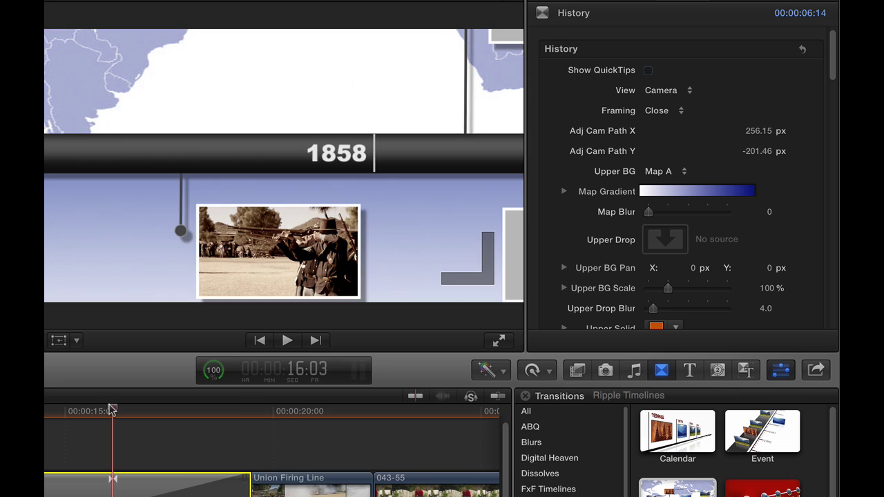
left_click(663, 111)
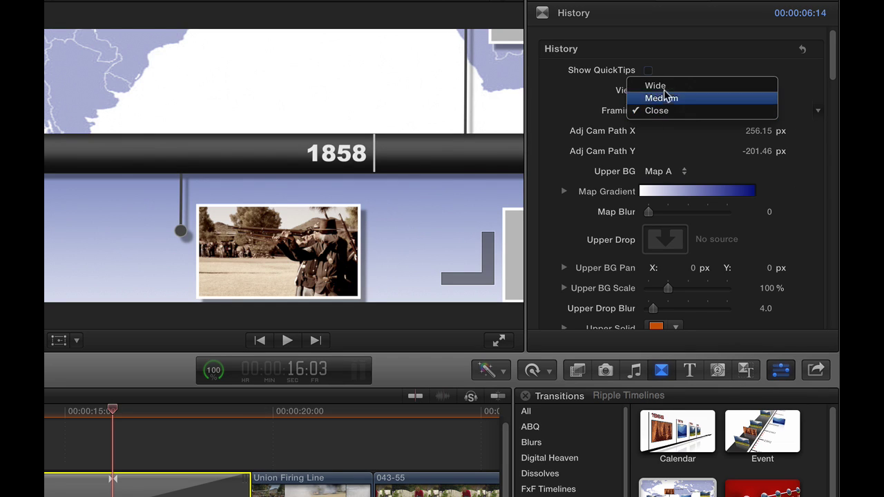
left_click(664, 88)
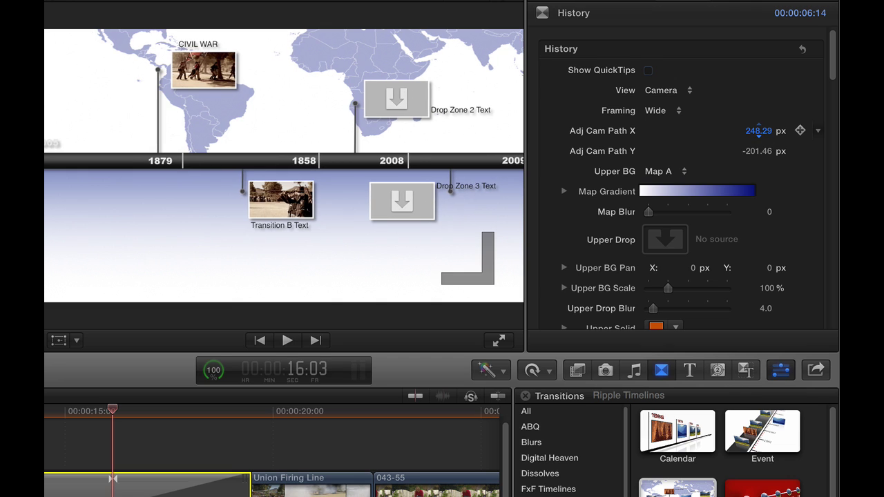
left_click_drag(758, 131, 763, 153)
Step: Try Map B, then settle on the Map C grid world map as the upper background
scroll(834, 75, "down", 4)
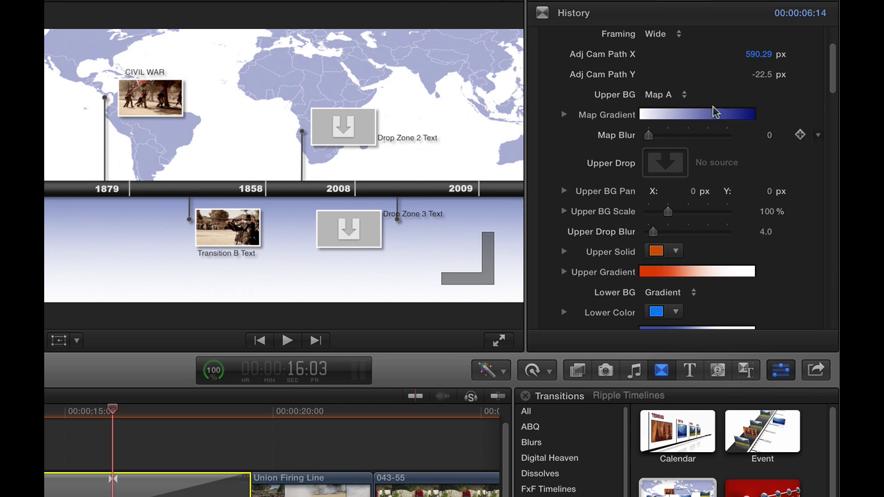
left_click(675, 96)
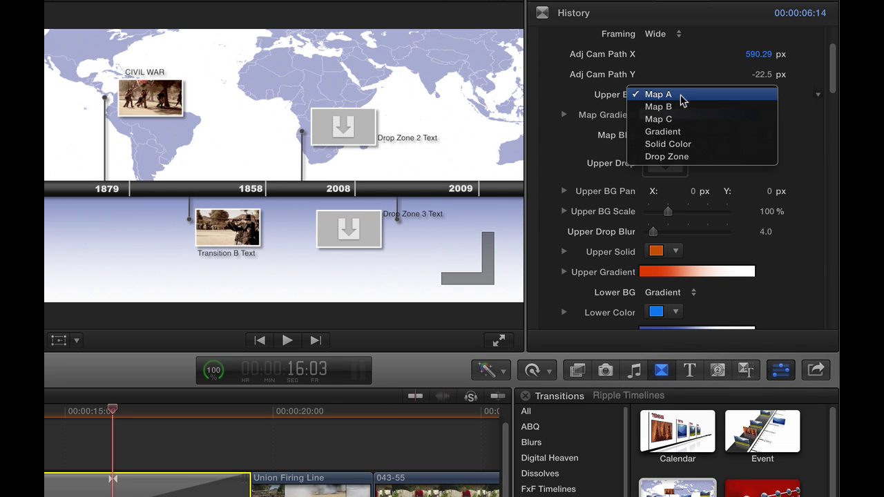
left_click(680, 107)
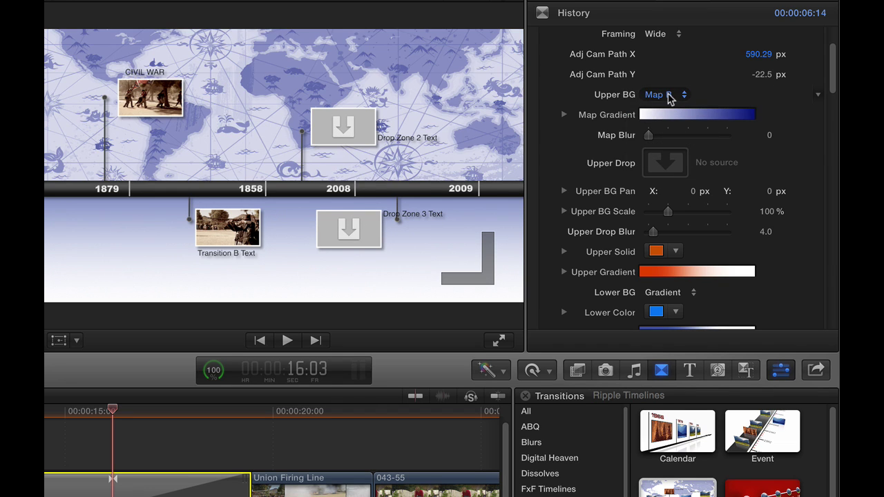
left_click(668, 96)
left_click(670, 106)
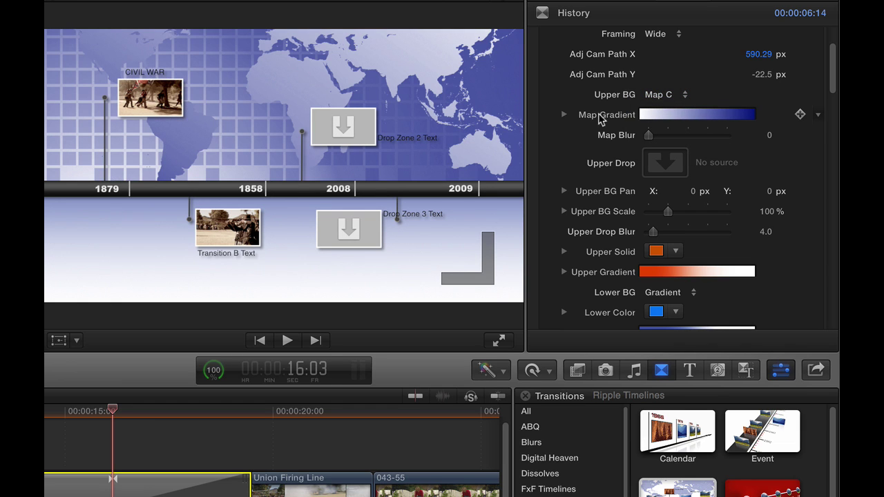
left_click(672, 95)
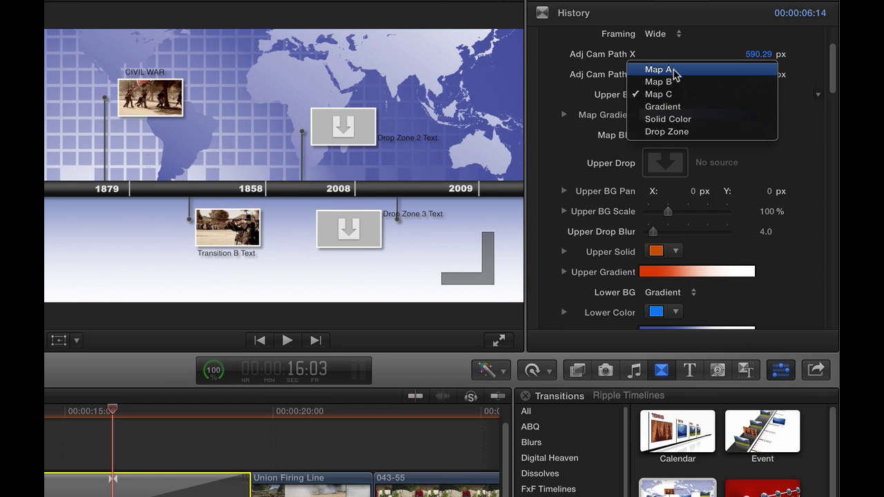
left_click(671, 94)
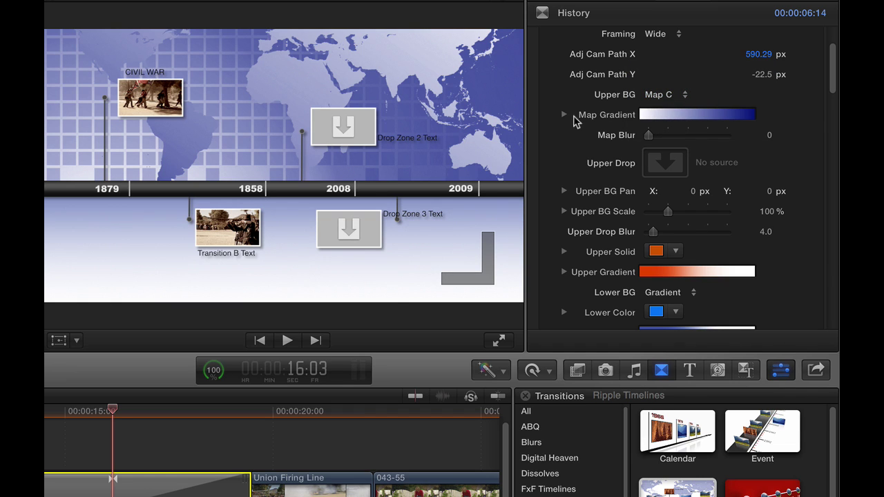
Step: Tint the Map Gradient: olive end stop, white stop at 16.27%, brown mid stop at 58.89%
left_click(564, 115)
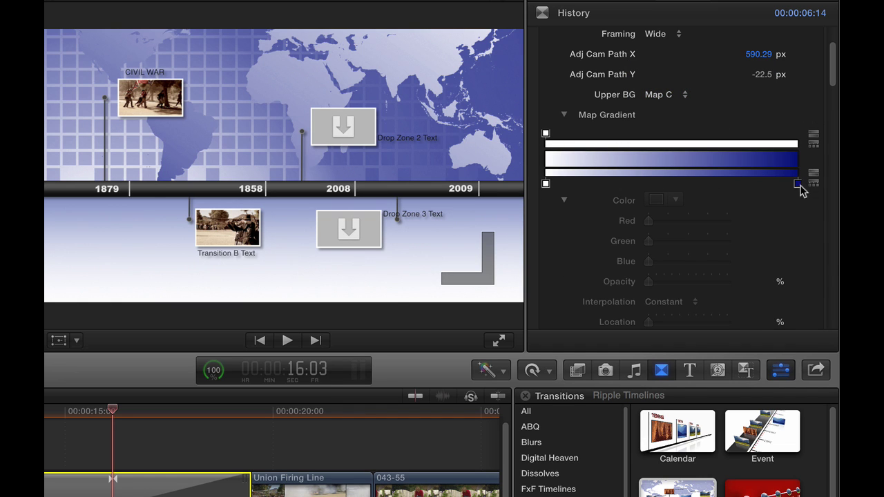
left_click(798, 183)
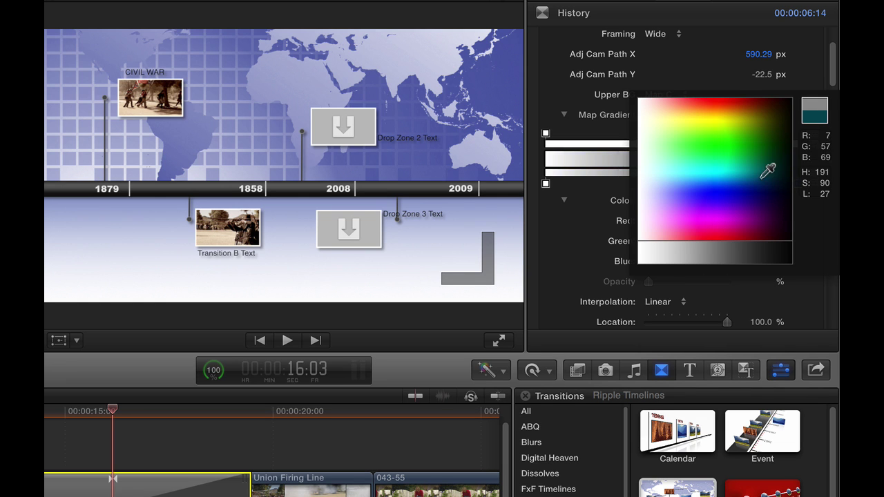
left_click_drag(769, 172, 765, 118)
left_click(676, 178)
left_click_drag(678, 178, 730, 115)
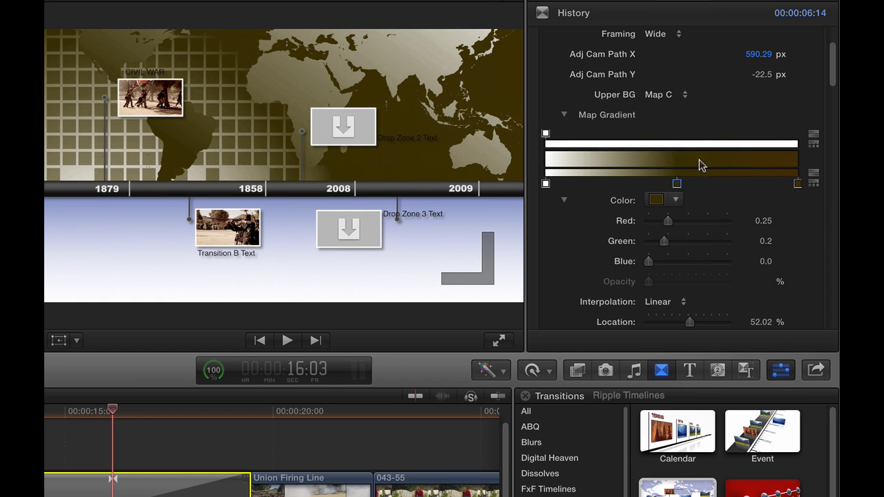
left_click_drag(678, 181, 663, 179)
left_click_drag(546, 184, 586, 183)
left_click_drag(665, 182, 695, 184)
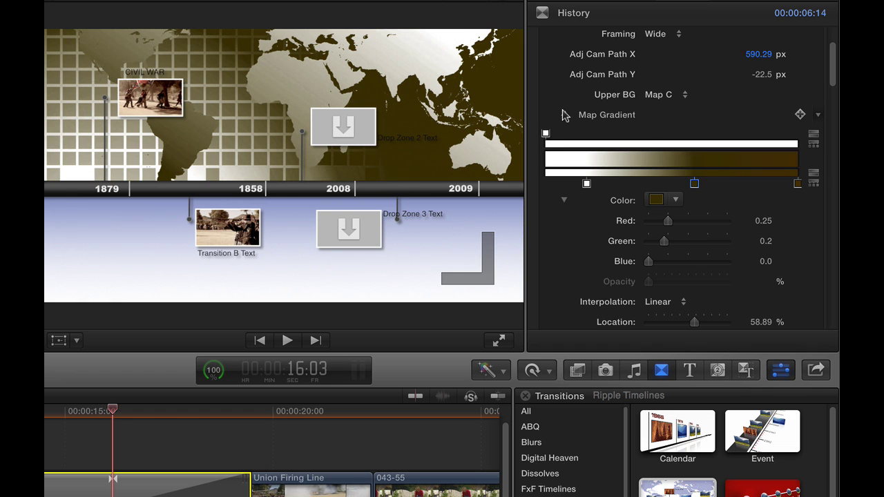
Step: Switch the upper background to the red-orange gradient and expand its colour settings
left_click(562, 115)
left_click(666, 96)
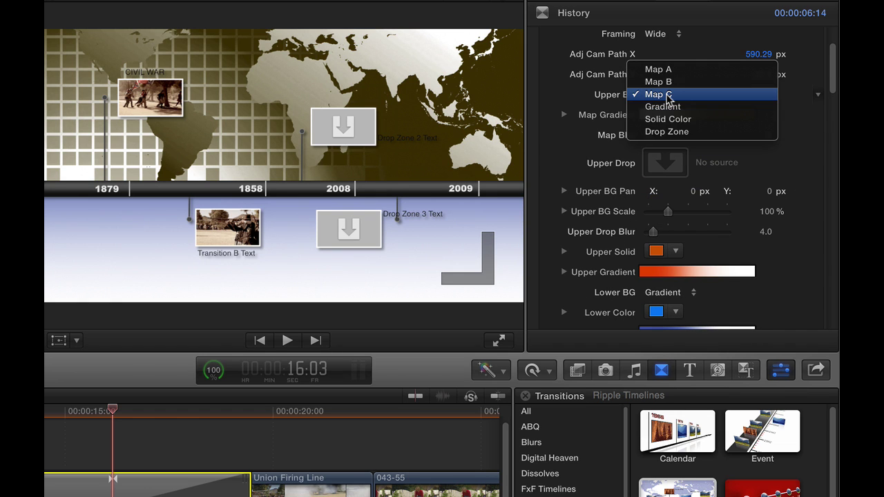
left_click(662, 106)
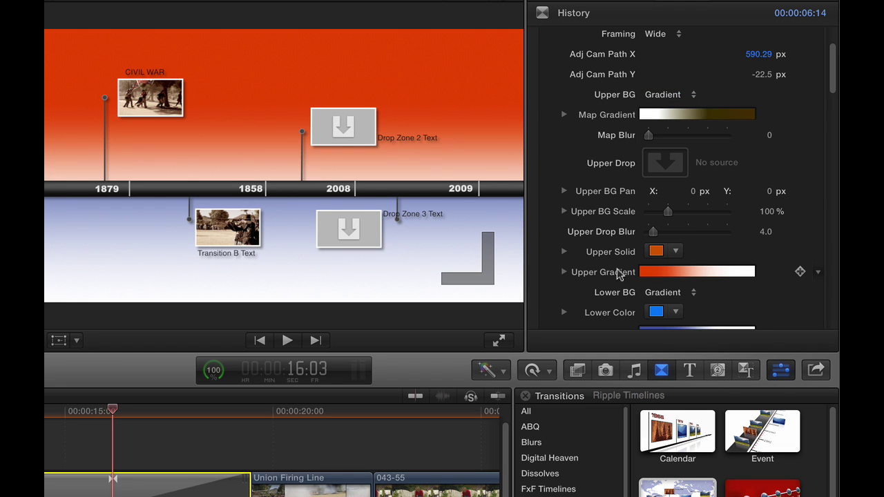
left_click_drag(834, 82, 834, 102)
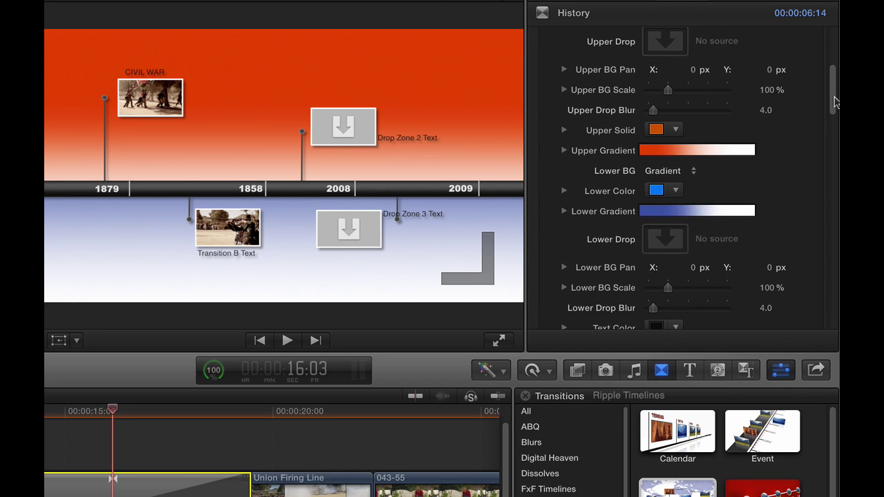
left_click(564, 151)
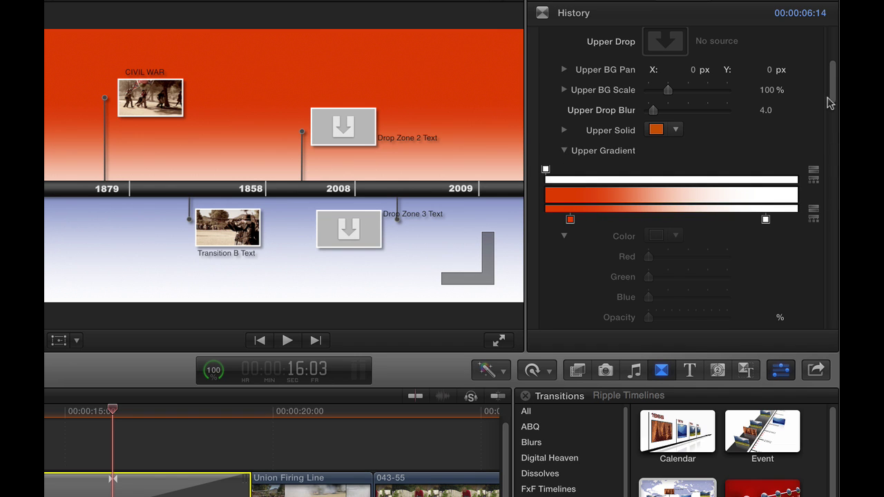
scroll(830, 101, "down", 4)
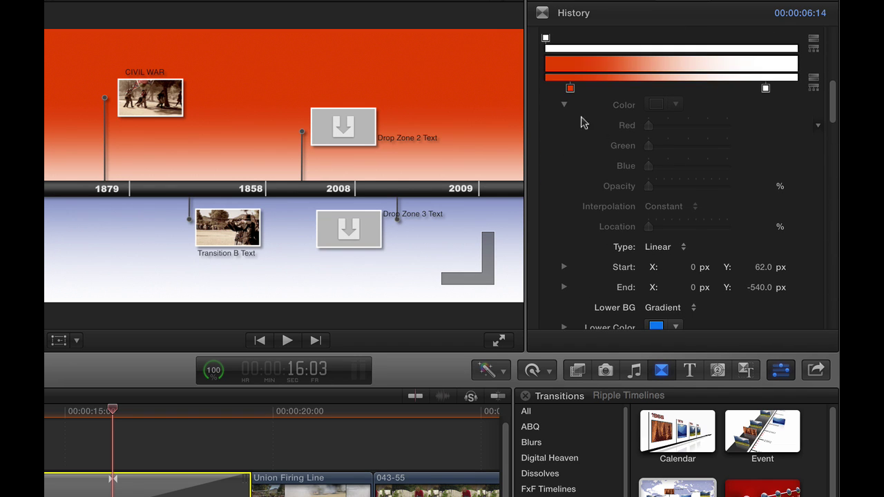
Step: Shift the gradient start left, end Y to -526.0 px, and make the end colour orange-yellow
left_click(564, 105)
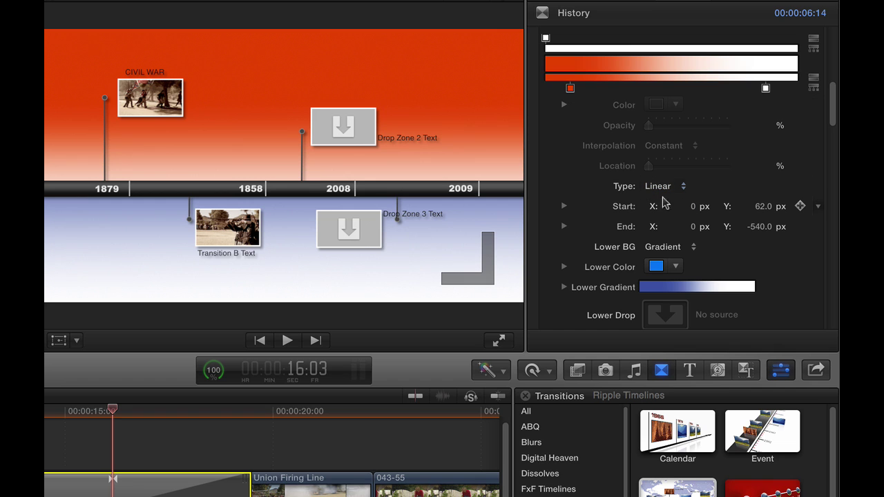
left_click_drag(686, 206, 682, 205)
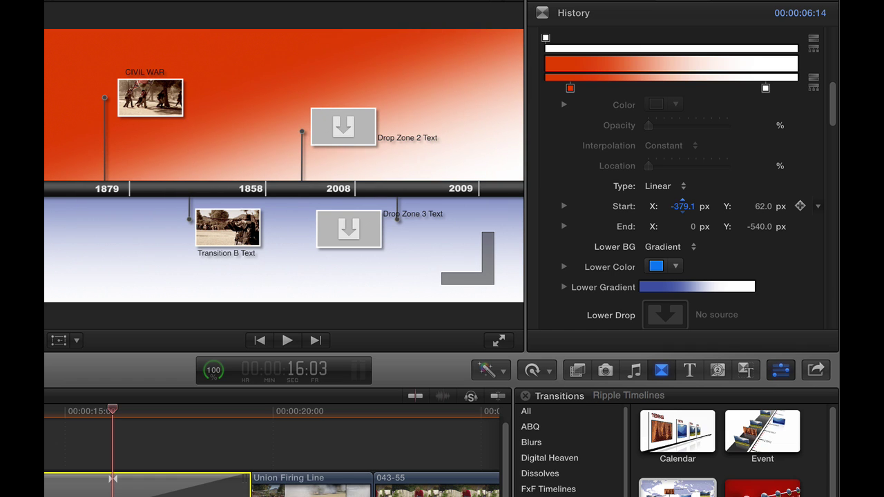
left_click_drag(760, 227, 760, 226)
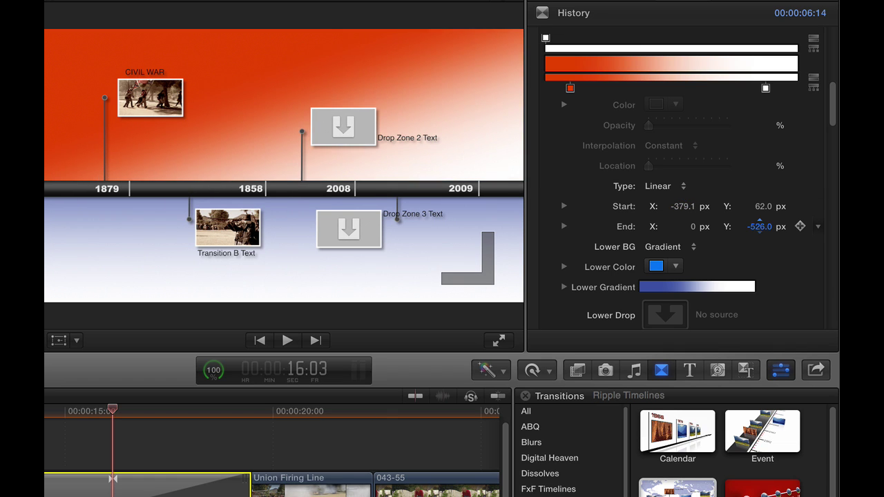
double_click(764, 89)
mouse_move(703, 22)
left_mouse_down()
mouse_move(700, 13)
mouse_move(691, 23)
left_mouse_up()
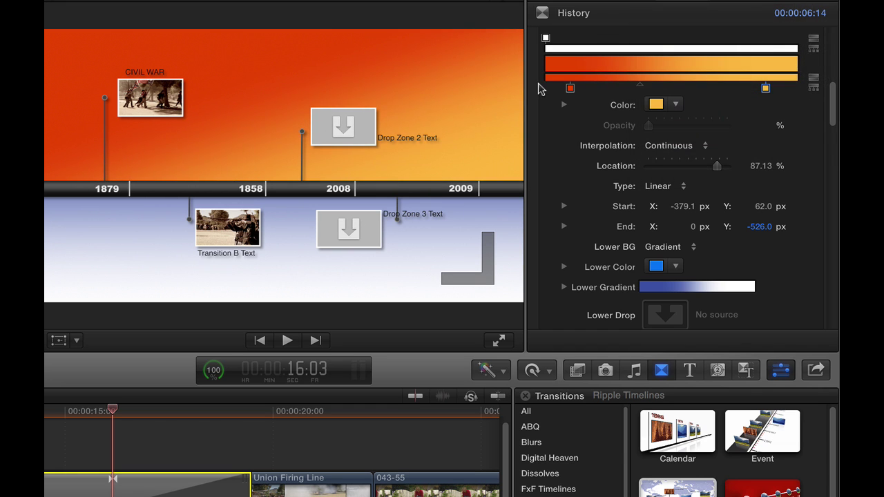
left_click_drag(833, 119, 828, 77)
left_click(564, 163)
Step: Make the upper background a dark red solid colour
left_click(691, 125)
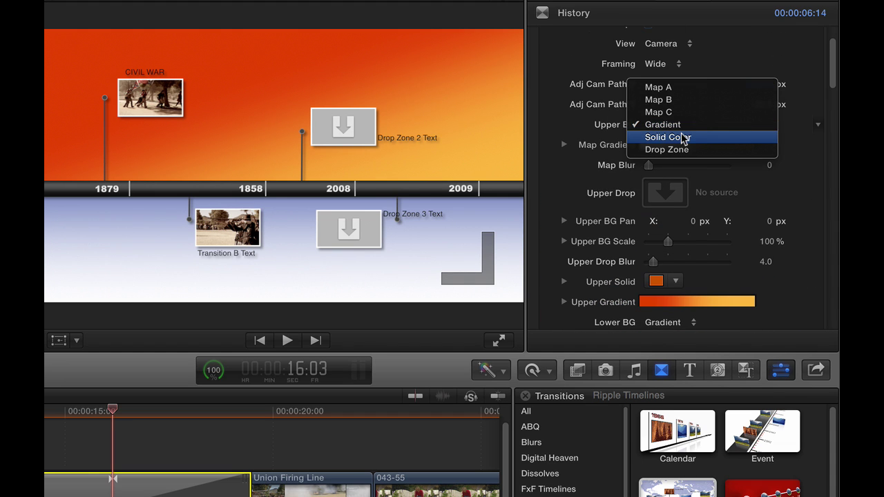
left_click(687, 138)
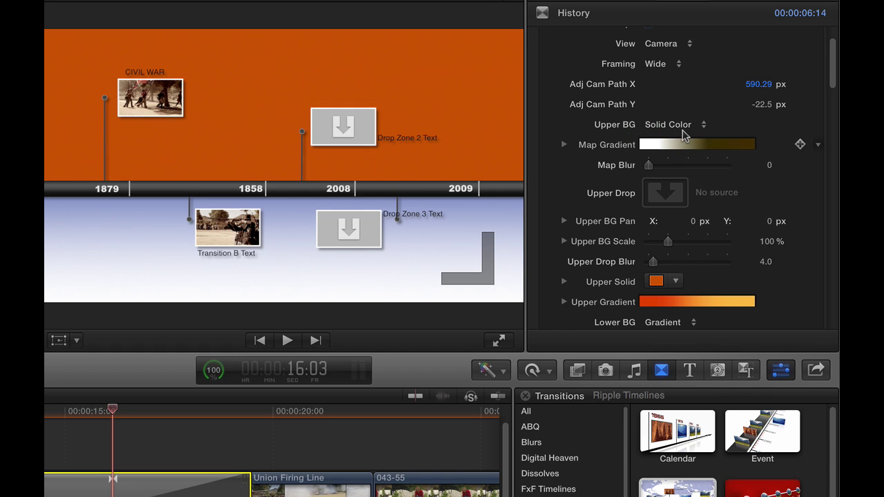
scroll(834, 67, "down", 3)
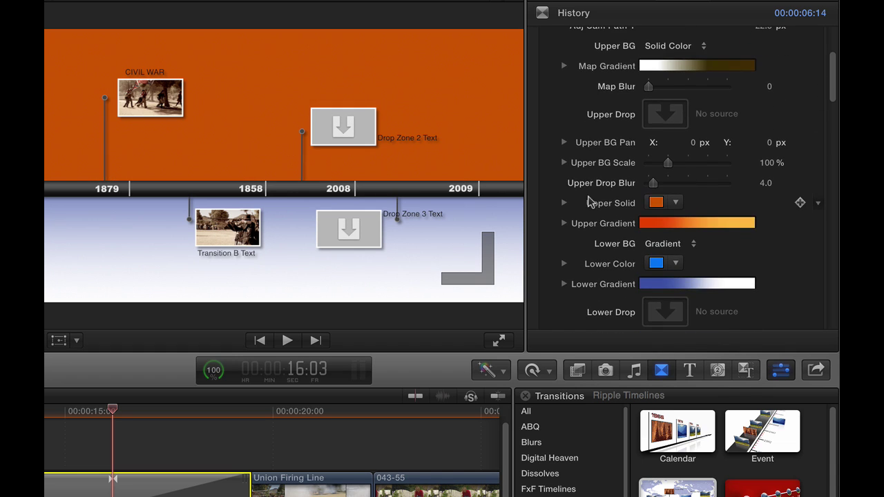
left_click(674, 202)
left_click_drag(738, 220, 751, 217)
left_click(834, 115)
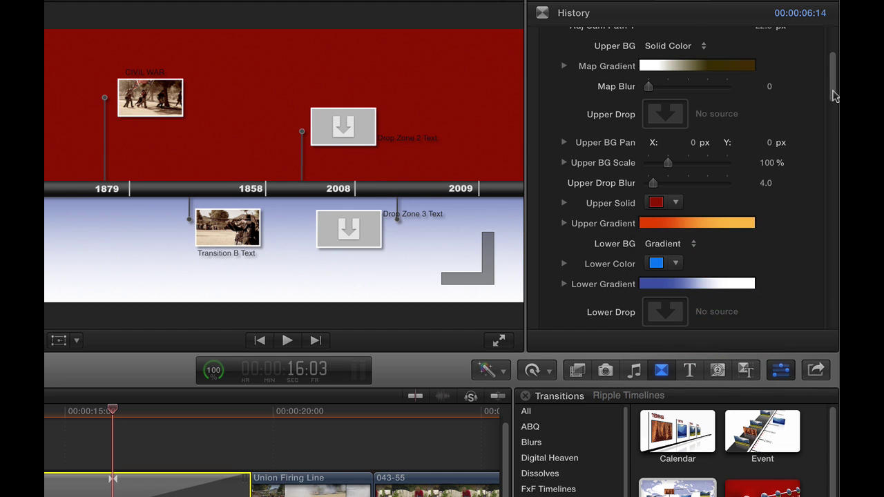
Step: Change the upper background type to Drop Zone
scroll(833, 83, "up", 3)
left_click(693, 132)
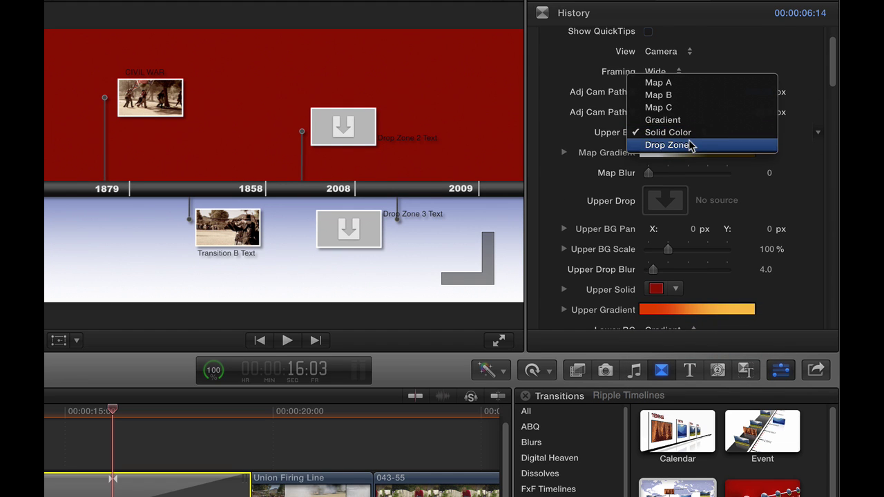
left_click(690, 145)
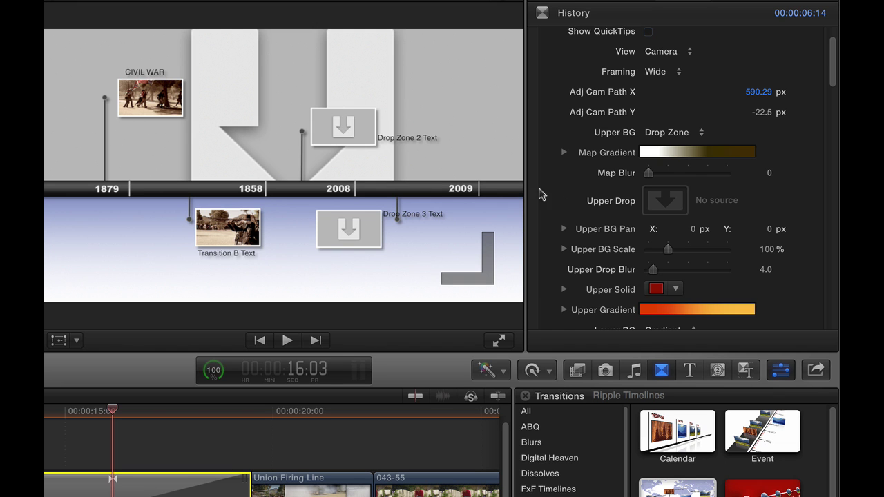
Step: Load the blue_sky_clouds.018 clip into the Upper Drop image well
left_click(665, 200)
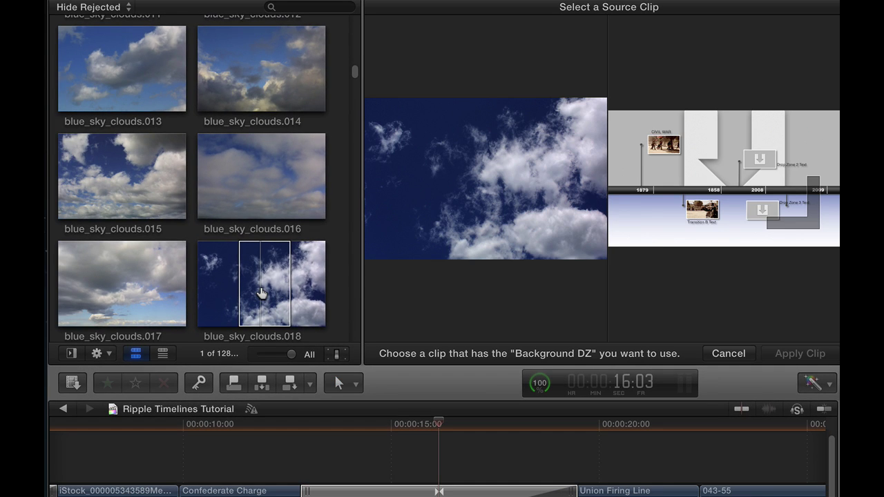
left_click(137, 289)
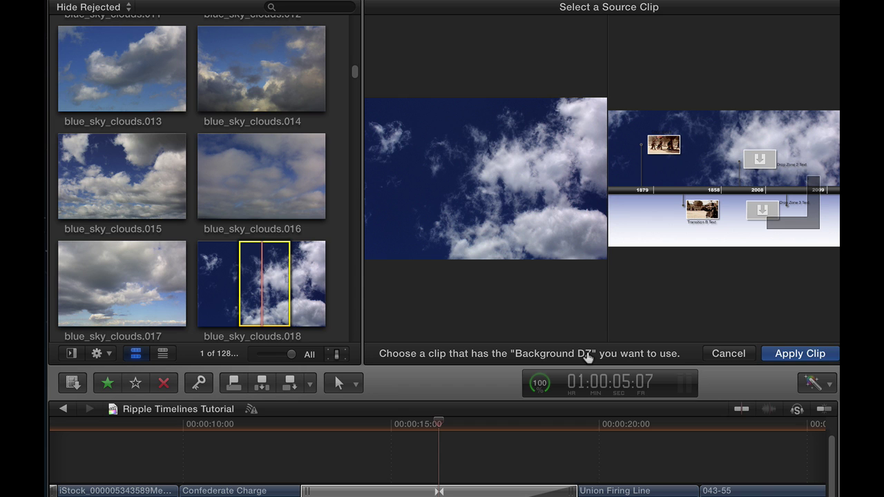
left_click(790, 353)
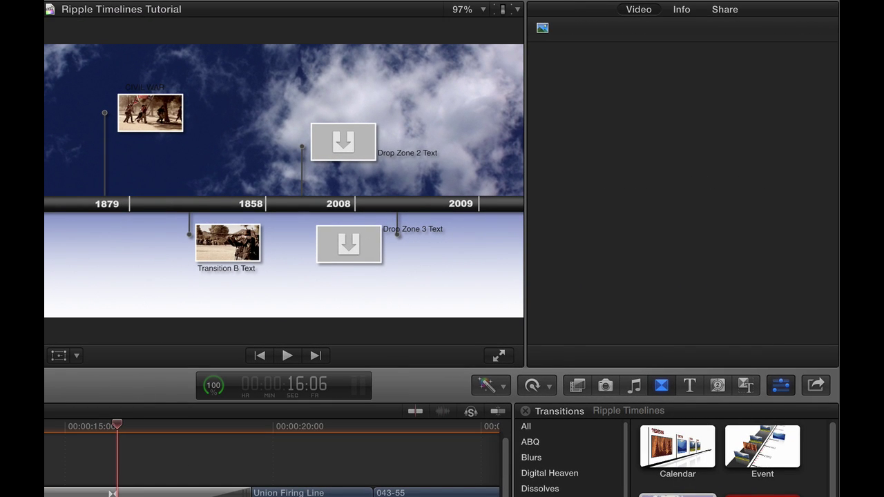
Step: Try scaling the sky background to 166%, panning it left and blurring it heavily
left_click(114, 491)
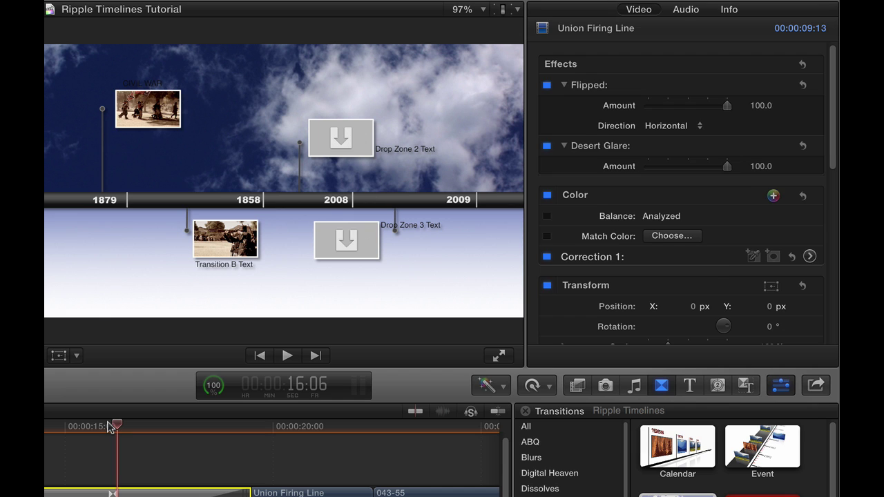
left_click(110, 426)
left_click_drag(832, 78, 834, 98)
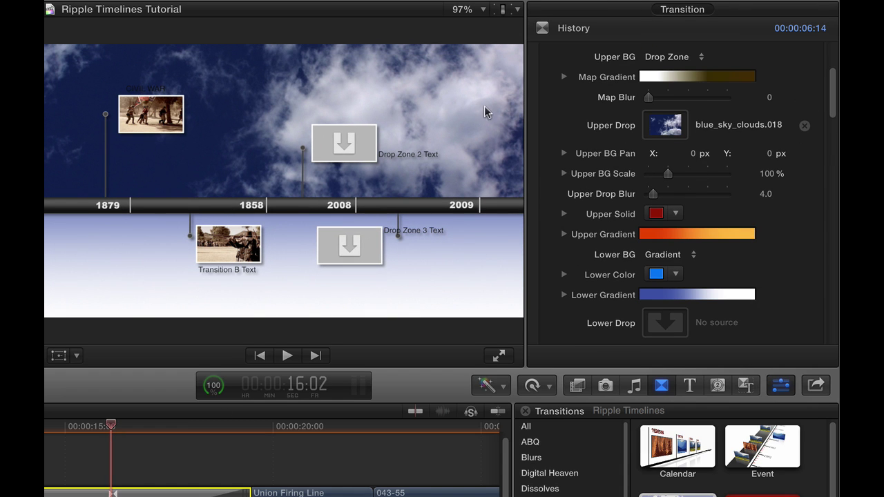
left_click_drag(668, 176, 681, 174)
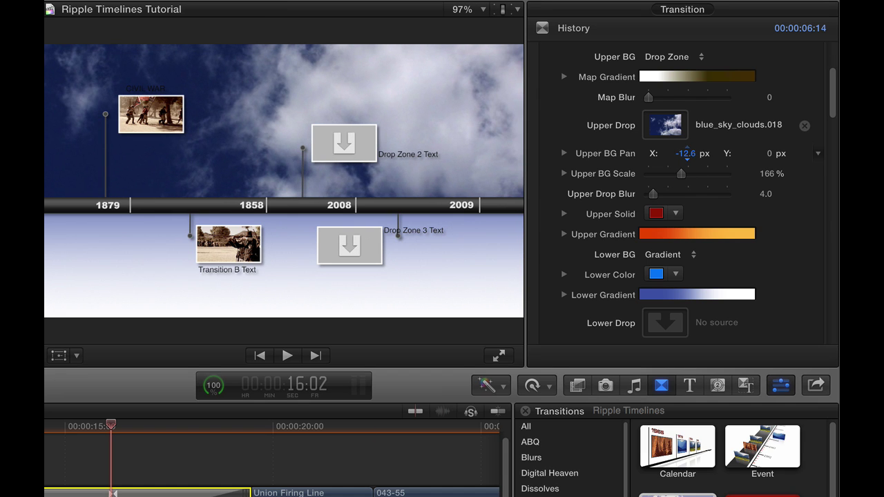
left_click_drag(694, 157, 695, 158)
left_click_drag(672, 194, 742, 196)
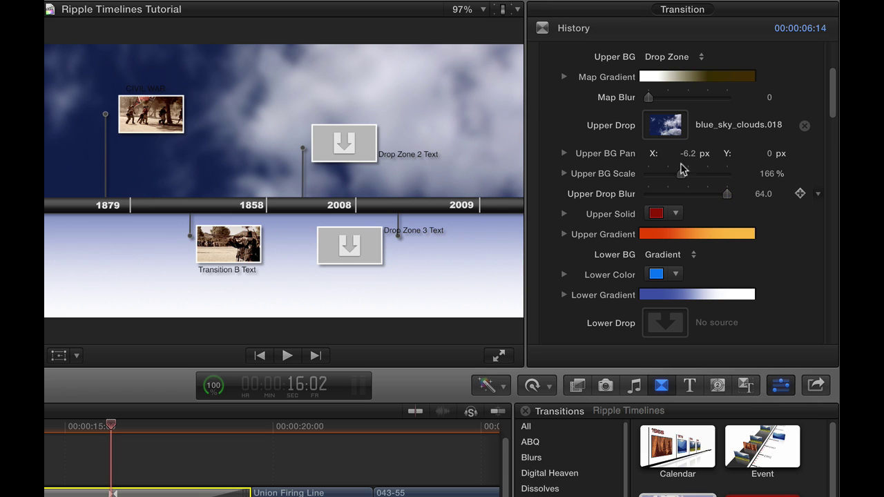
left_click(761, 195)
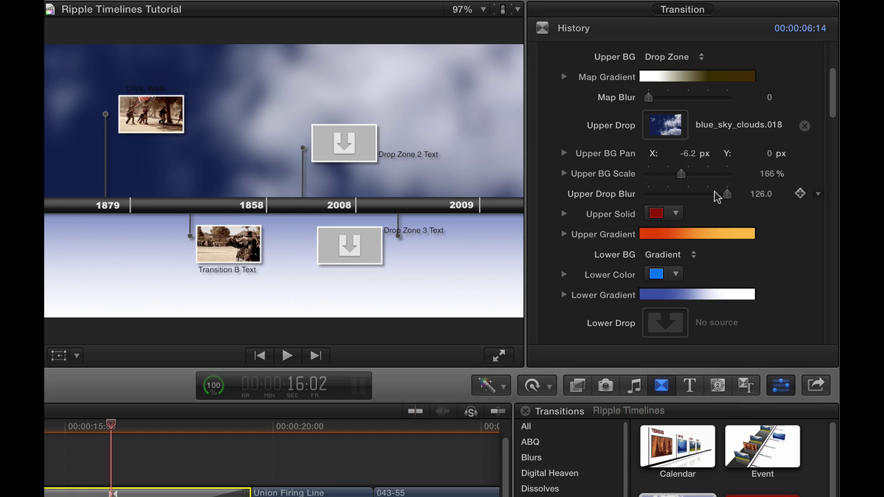
Step: Reset the sky background to 100% scale, 0 blur and 0 px horizontal pan
left_click(768, 174)
type("100")
key("Return")
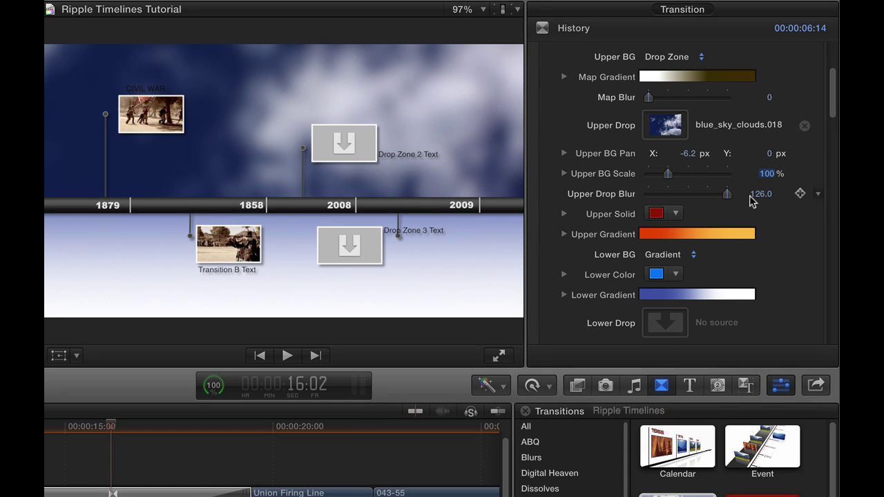
left_click_drag(675, 201, 630, 196)
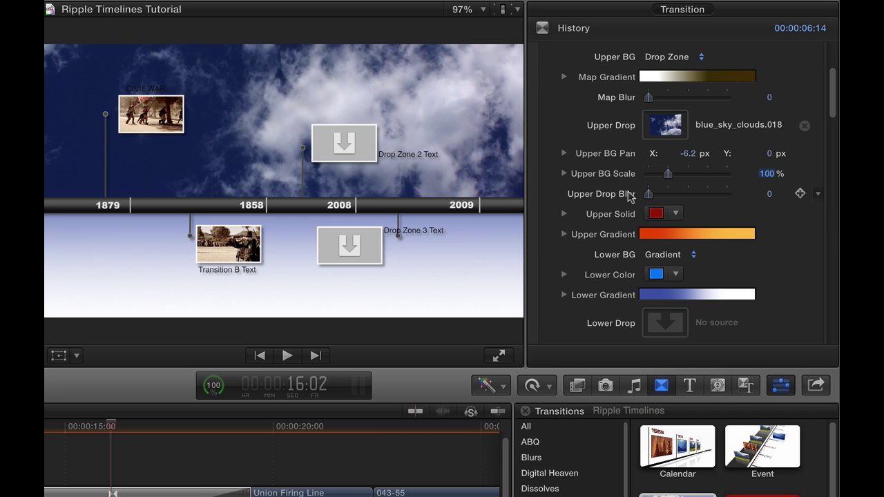
type("0")
key("Return")
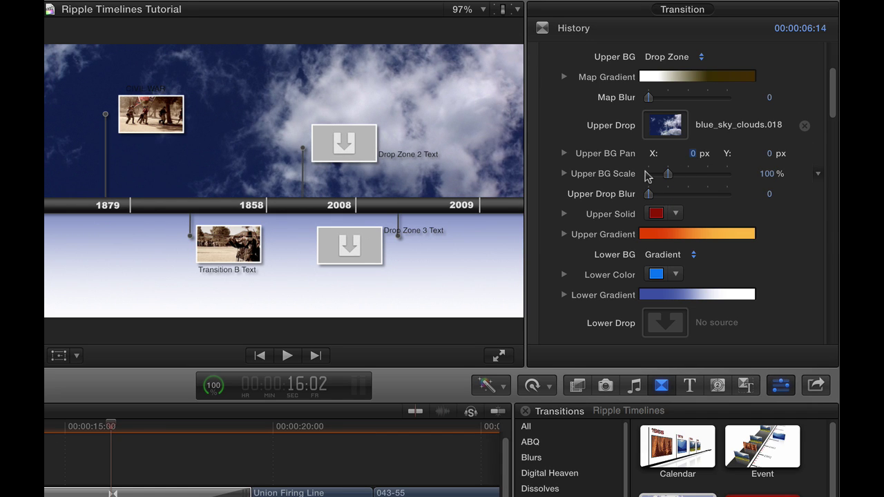
Step: Switch Lower BG to Solid Color briefly, then settle on Drop Zone
scroll(834, 99, "down", 3)
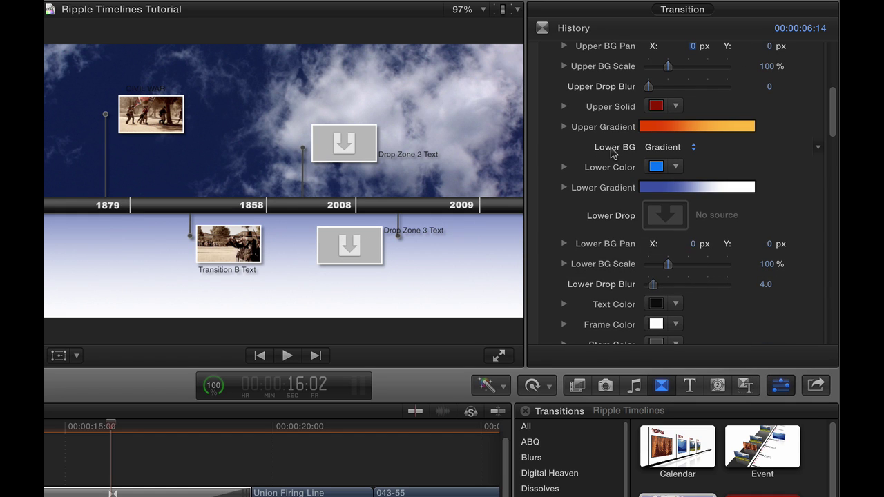
left_click(680, 146)
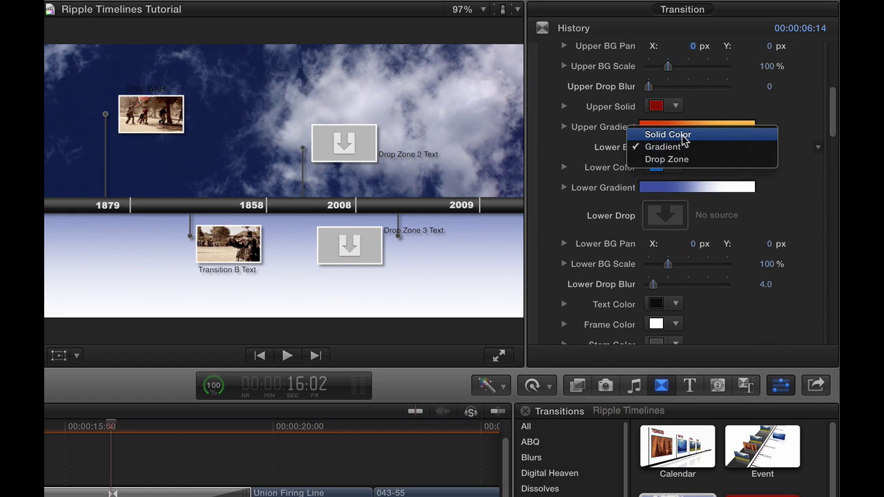
left_click(682, 135)
left_click(680, 148)
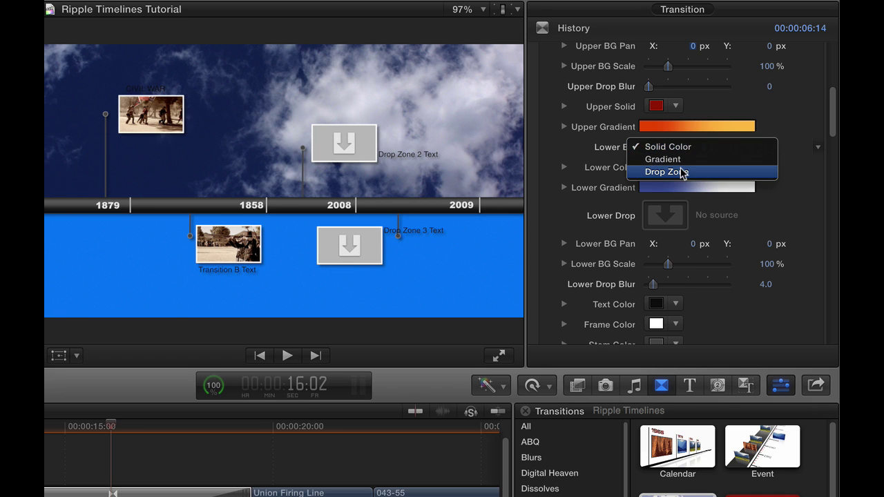
left_click(681, 173)
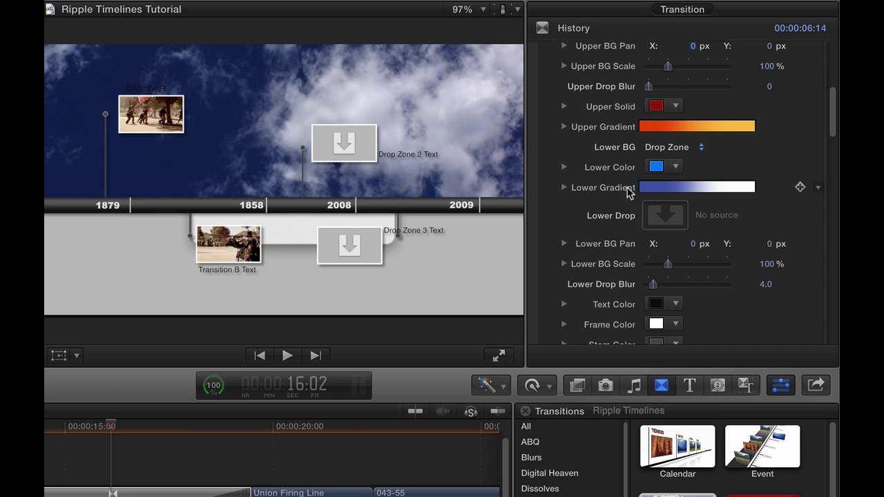
mouse_move(668, 216)
Step: Apply blue_sky_clouds.018 to the Lower Drop well, then reselect the transition in the timeline
left_click(664, 216)
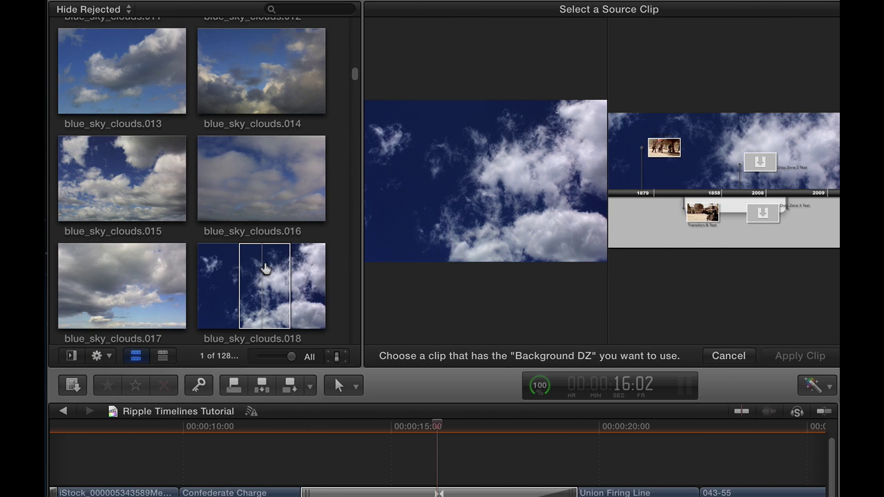
left_click(265, 265)
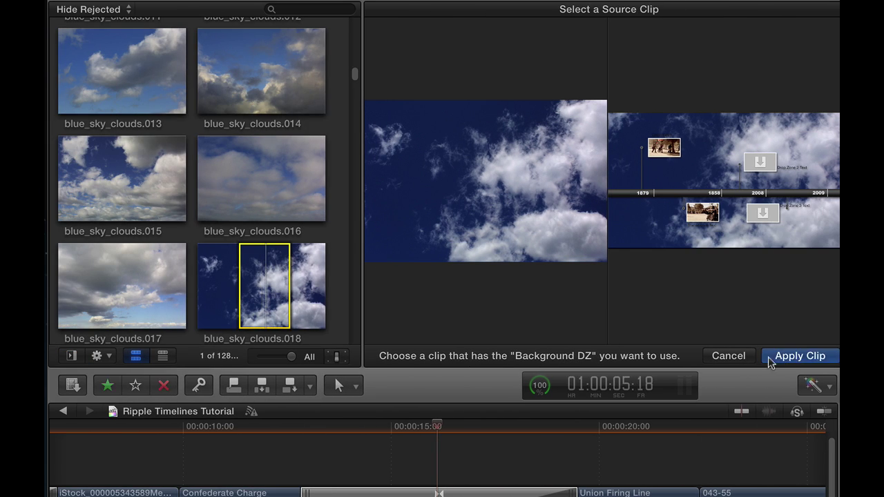
left_click(798, 356)
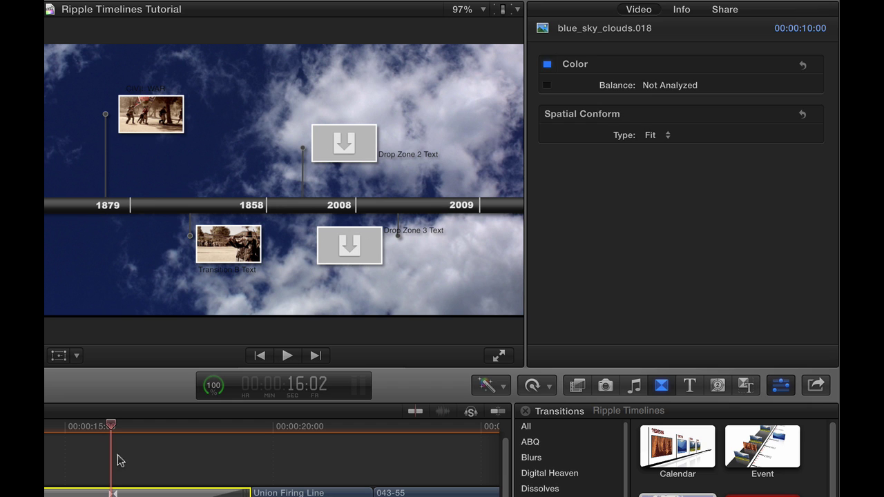
left_click(118, 484)
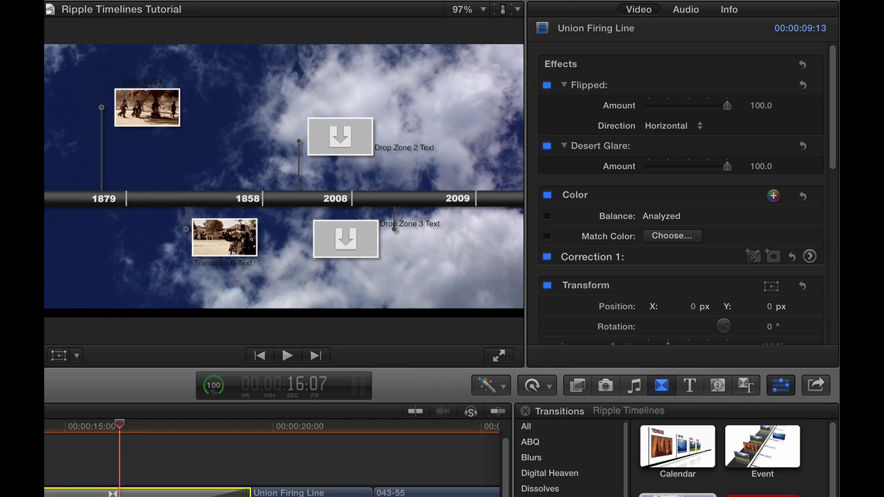
mouse_move(117, 424)
left_mouse_down()
mouse_move(212, 426)
mouse_move(110, 431)
left_mouse_up()
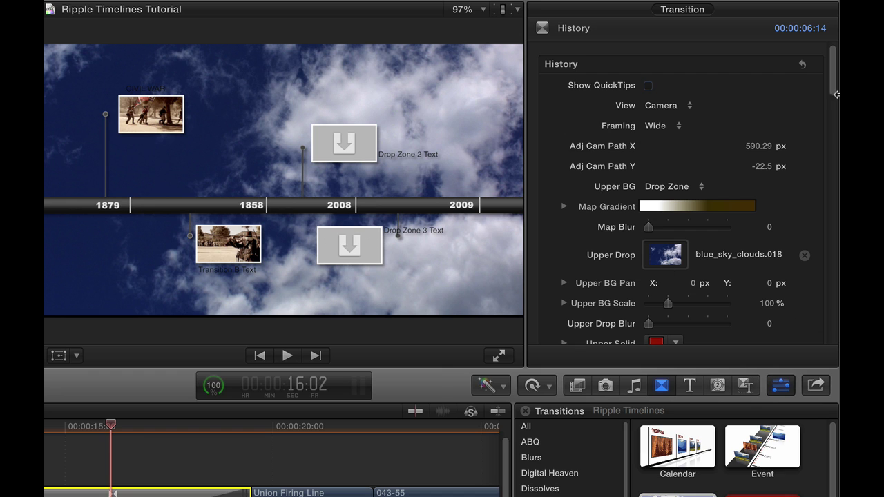
Step: Return the upper background to the Map A world map
scroll(829, 87, "down", 2)
scroll(830, 73, "up", 2)
left_click(673, 187)
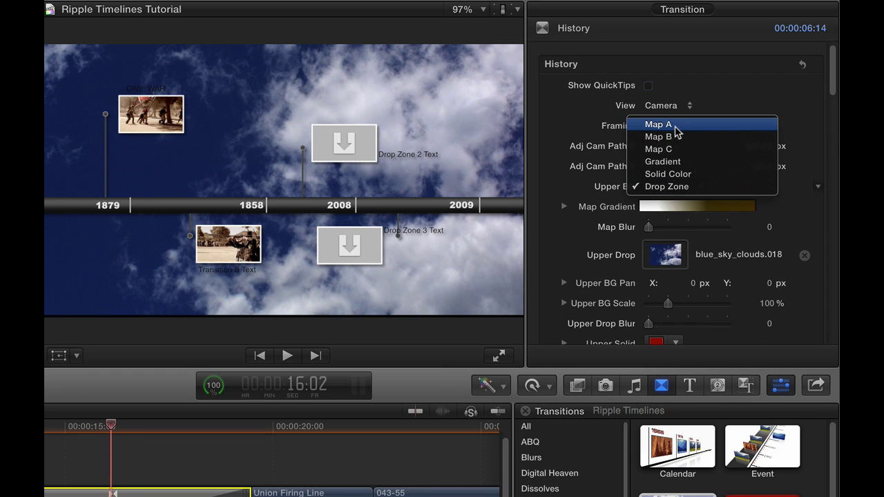
key("Return")
left_click_drag(831, 74, 831, 113)
Step: Set Lower BG to a blue-to-white Gradient
left_click(684, 141)
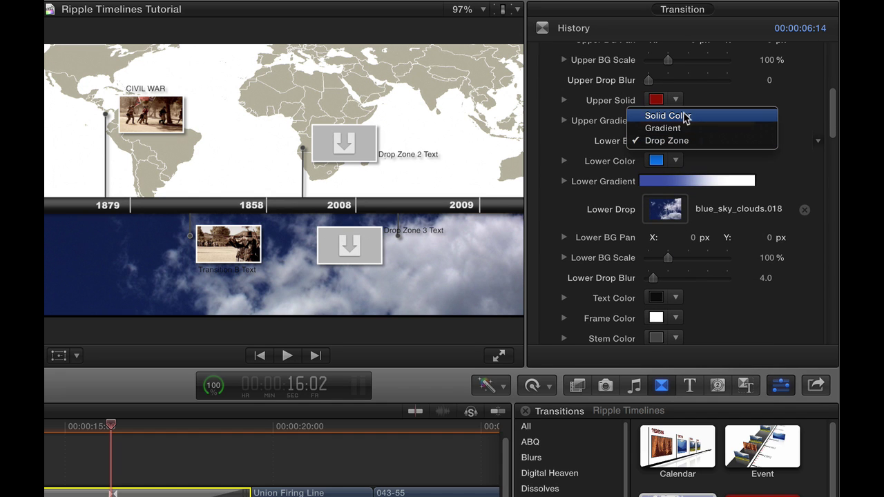
left_click(684, 128)
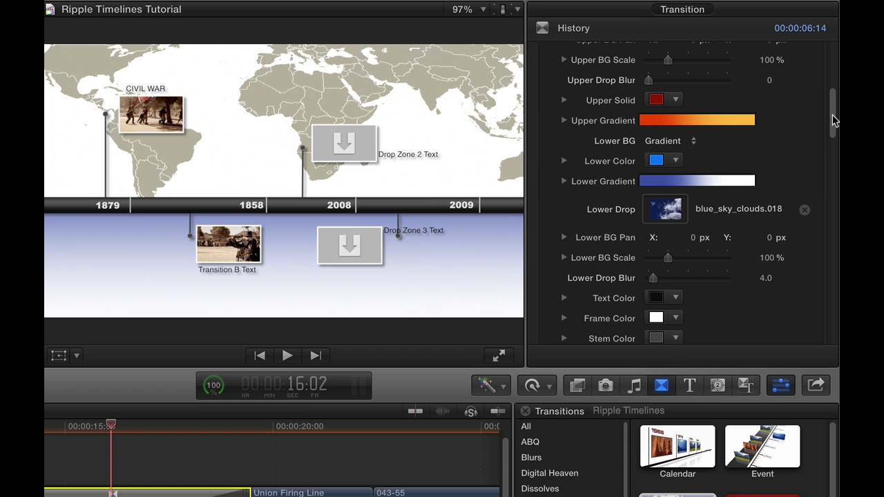
left_click_drag(833, 126, 834, 153)
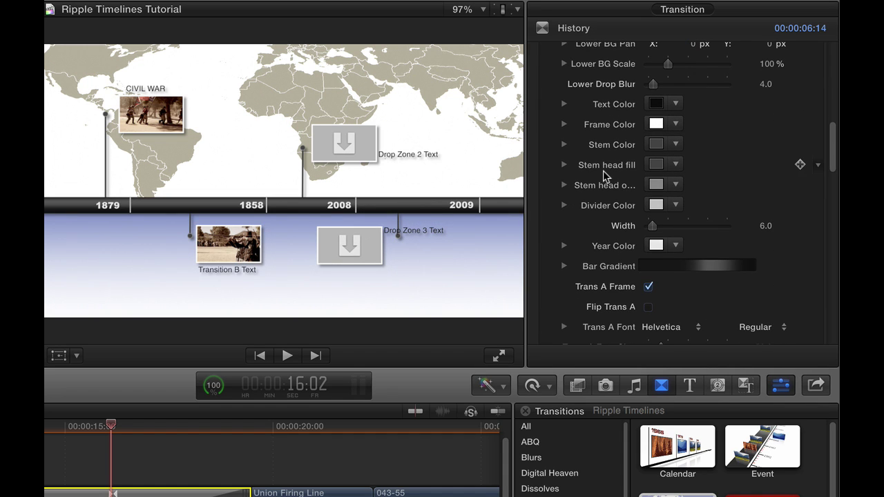
Step: Make the timeline text red and keep the photo frames near-black after a red trial
left_click(675, 105)
left_click_drag(698, 123, 722, 118)
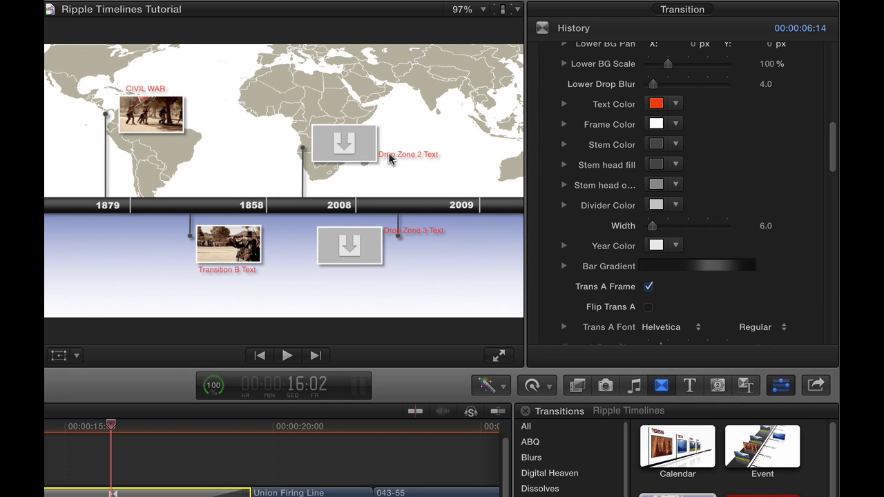
left_click(674, 124)
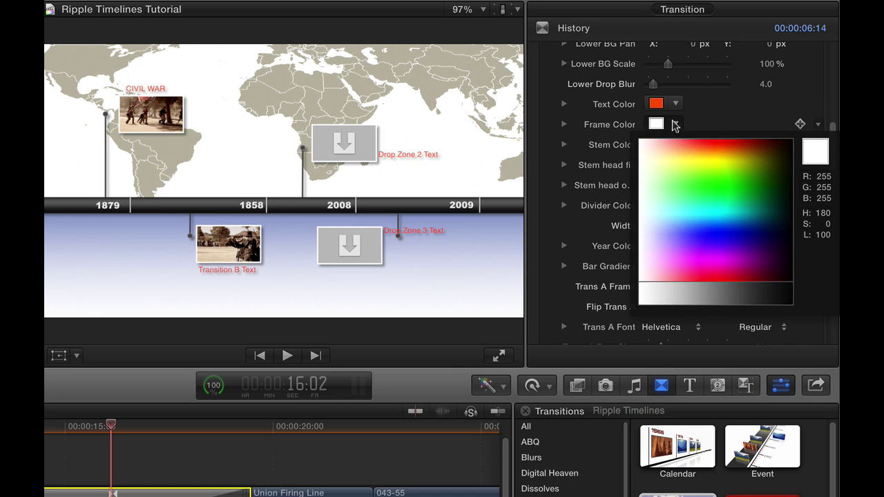
left_click_drag(760, 290, 788, 290)
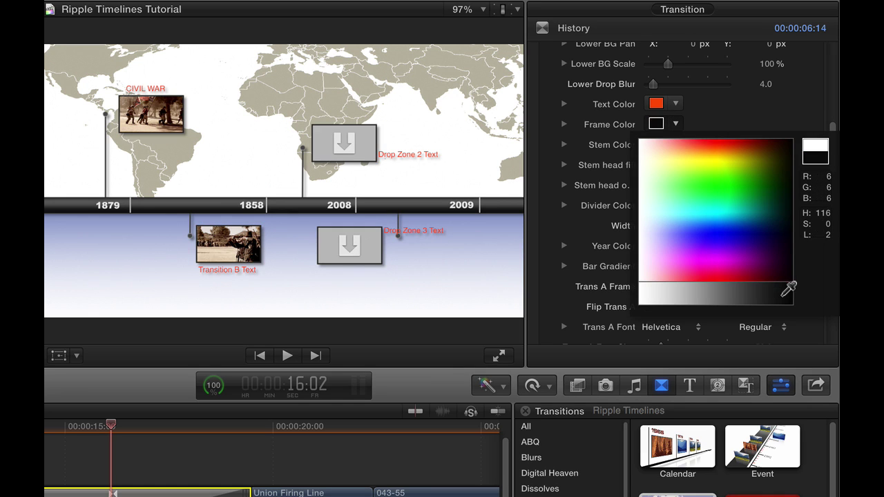
left_click(675, 123)
left_click(736, 140)
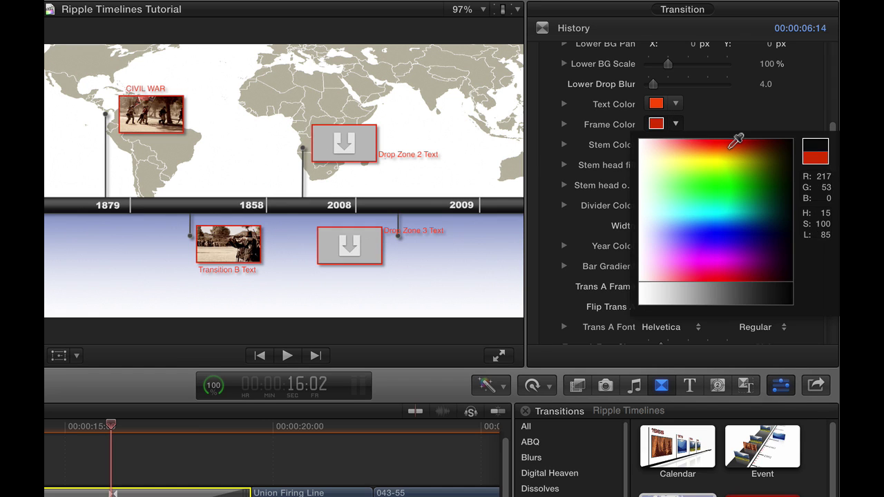
key("Escape")
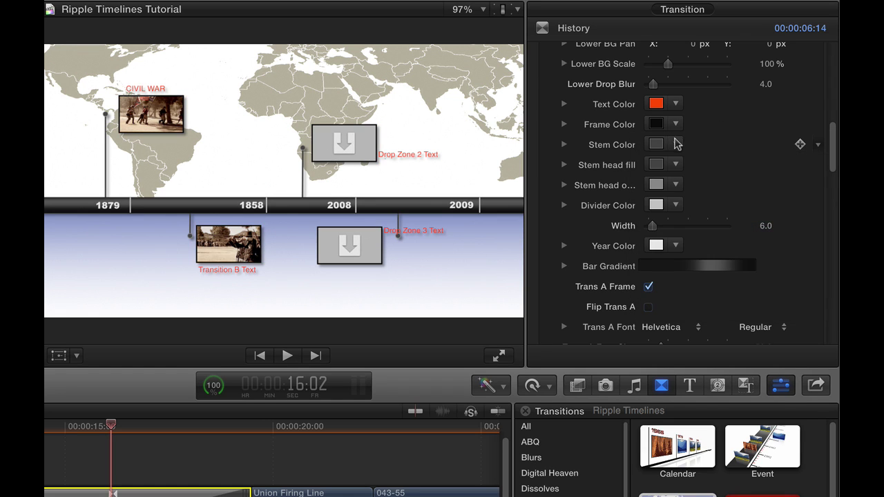
Step: Turn the timeline stems red
left_click(677, 144)
left_click(716, 163)
key("Return")
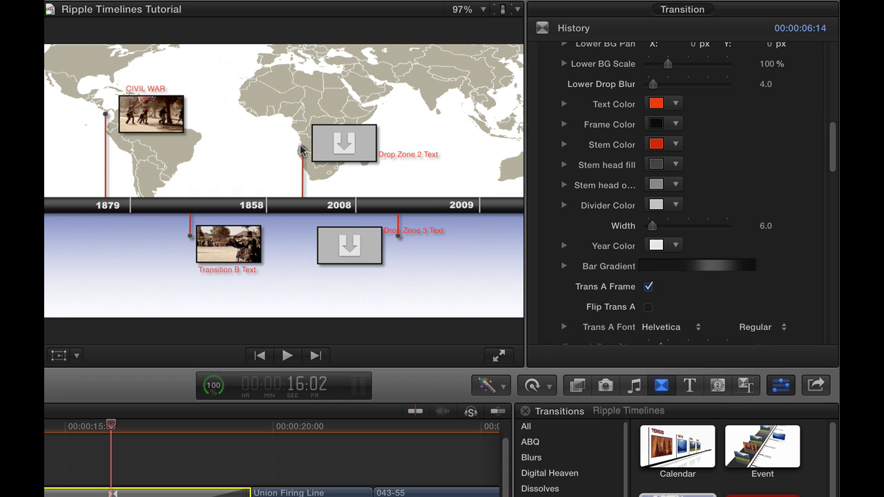
key("super+equal")
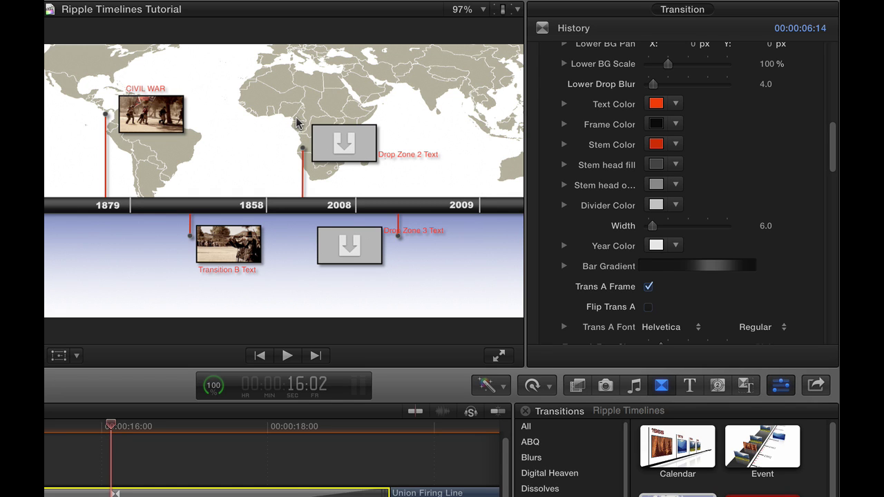
Step: Give the stem heads a yellow fill and a black outline
left_click(297, 123)
key("super+equal")
key("super+equal")
key("super+equal")
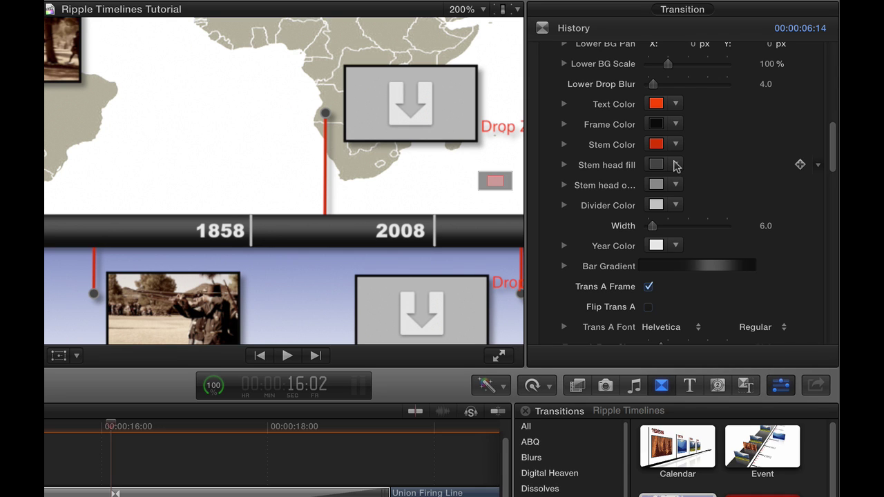
left_click_drag(676, 164, 730, 196)
left_click_drag(677, 184, 792, 349)
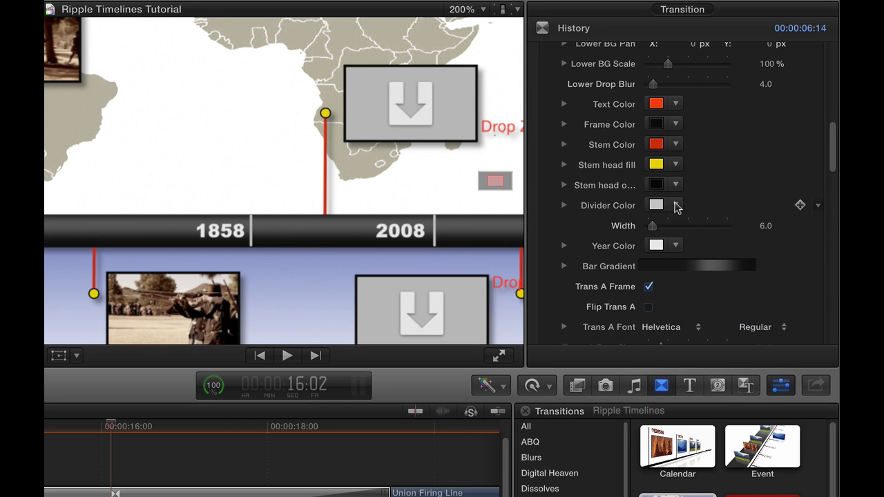
Step: Make the divider lines red-orange with width 2.0
left_click_drag(677, 205, 734, 221)
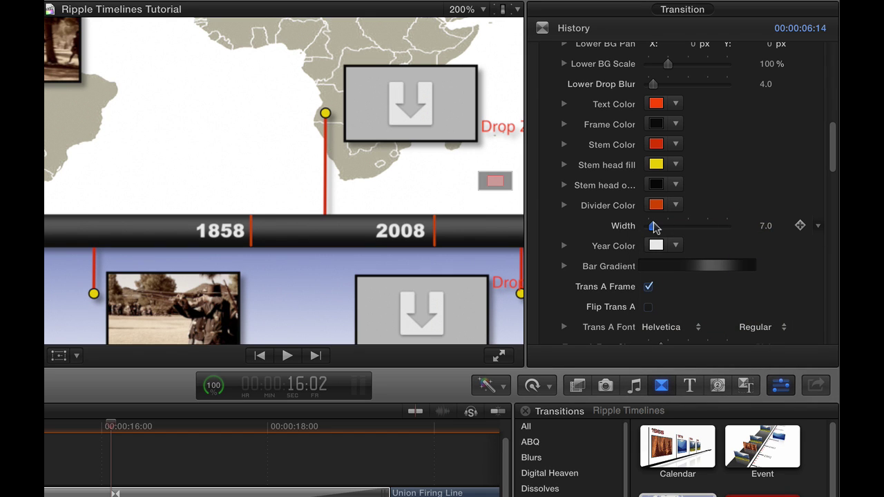
mouse_move(655, 228)
left_mouse_down()
mouse_move(667, 228)
mouse_move(651, 228)
left_mouse_up()
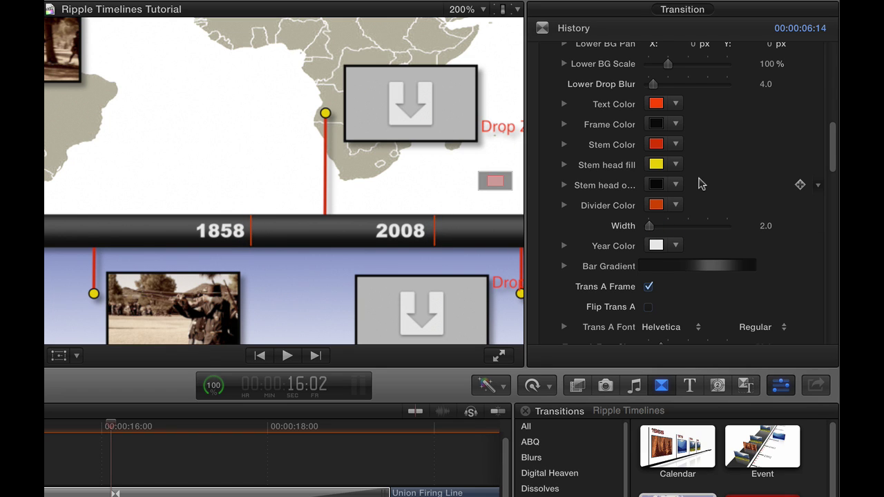
left_click_drag(830, 149, 830, 168)
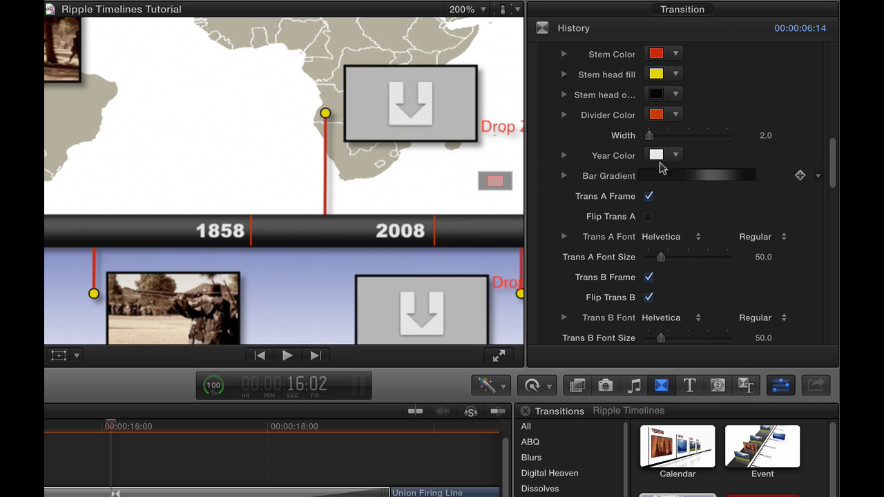
Step: Turn the year labels yellow
left_click(673, 154)
left_click(719, 180)
left_click_drag(724, 176, 731, 186)
key("Escape")
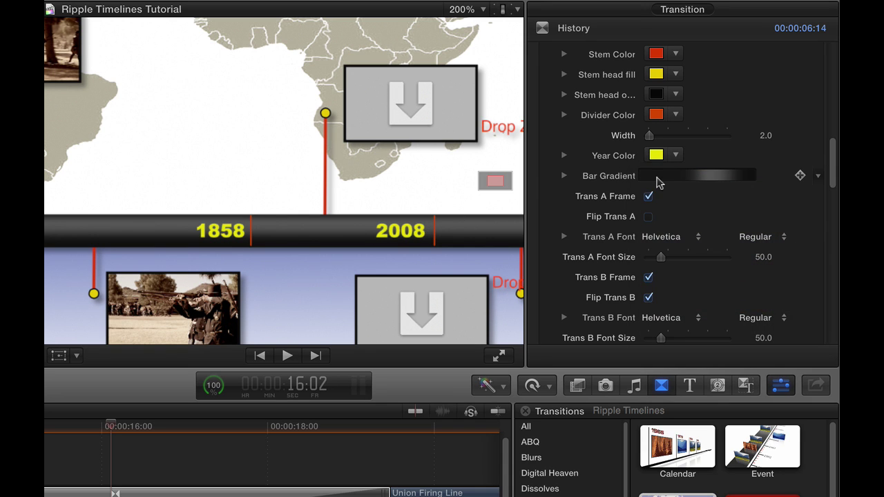
Step: Add a cyan stop to the Bar Gradient and make its right-end stop cyan
scroll(831, 154, "down", 2)
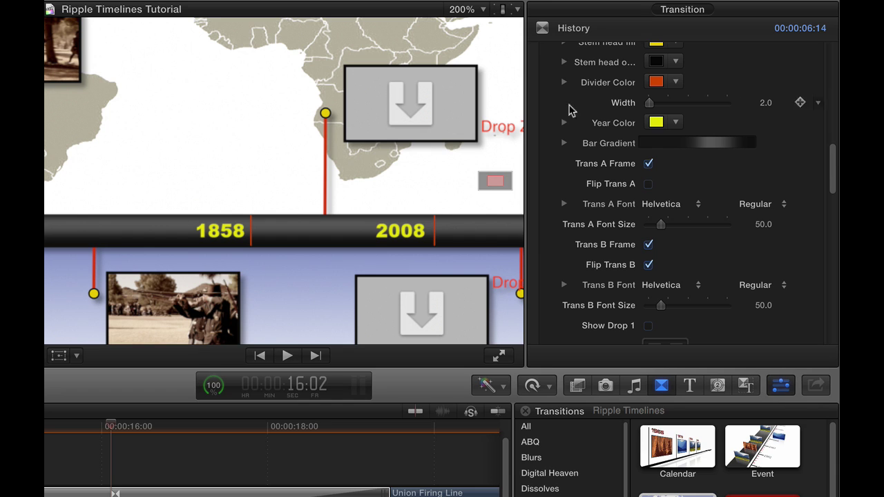
key("shift+z")
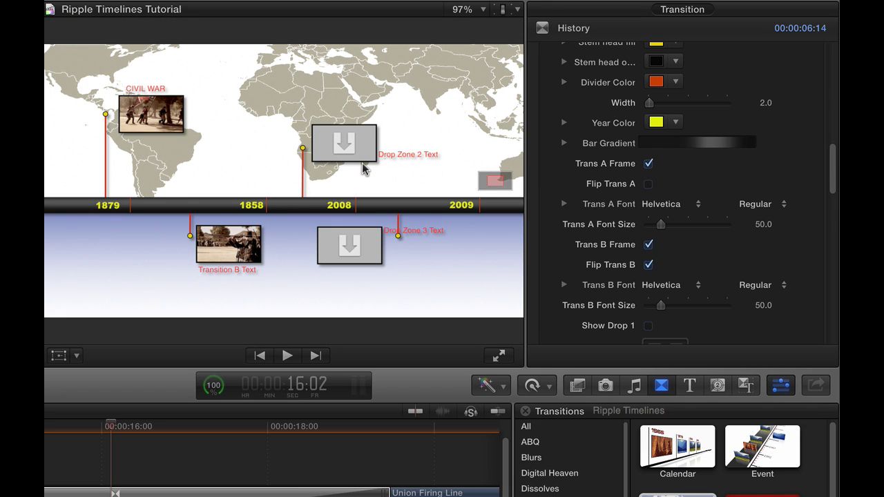
scroll(820, 158, "down", 1)
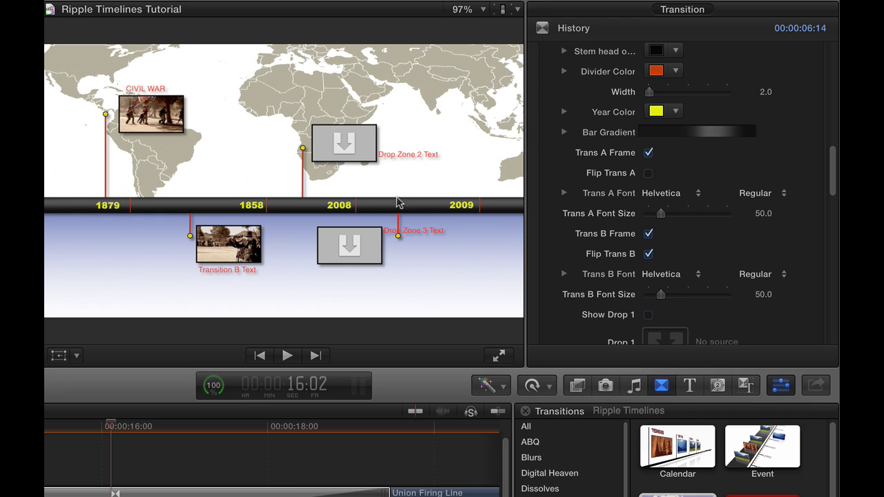
left_click(564, 133)
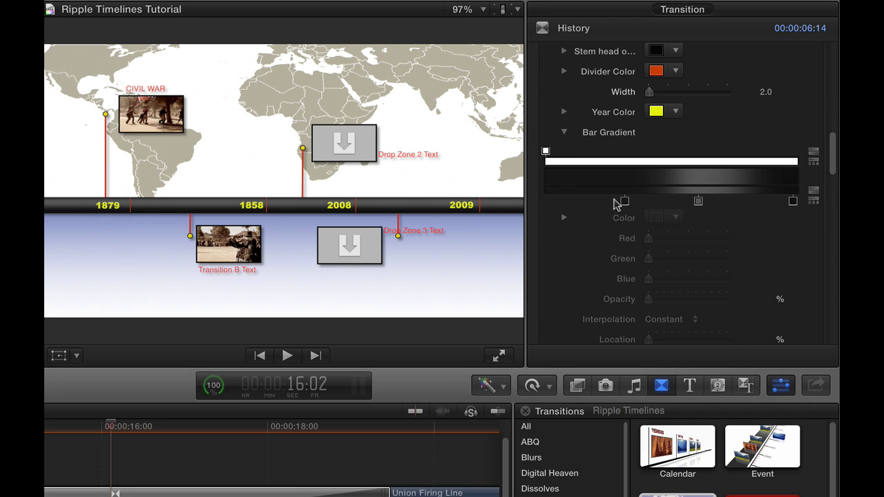
left_click(624, 200)
left_click_drag(627, 193, 637, 184)
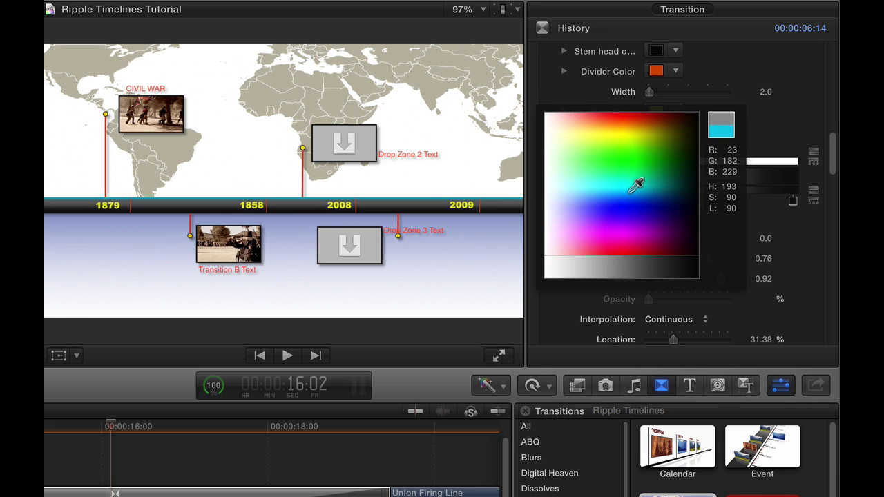
left_click_drag(794, 200, 727, 184)
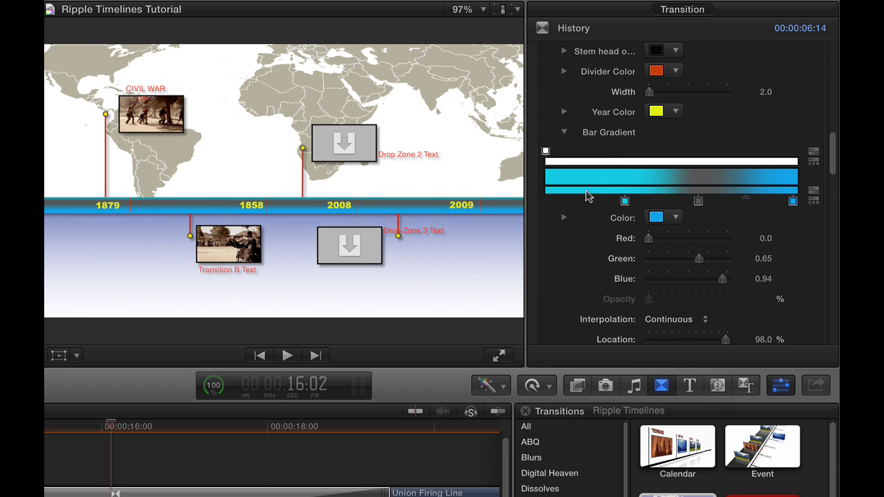
left_click(562, 133)
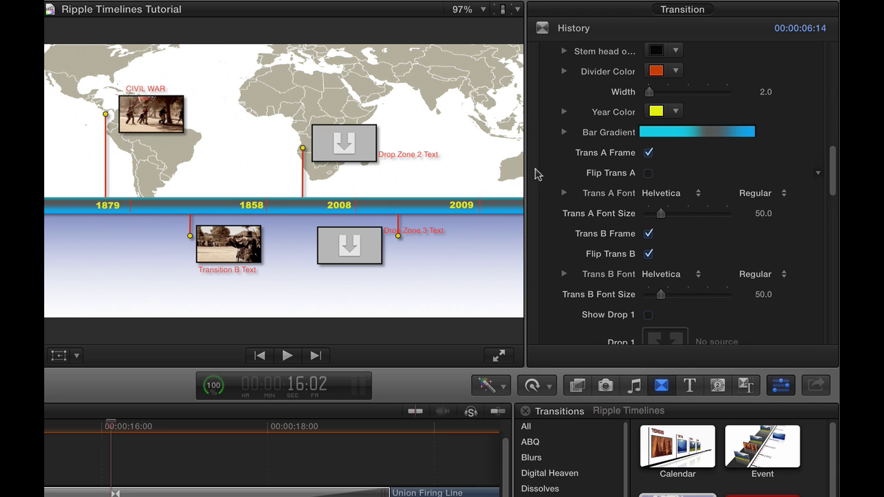
Step: Toggle Trans A Frame off and on, leaving the CIVIL WAR photo framed
left_click(648, 152)
left_click(648, 152)
left_click(648, 152)
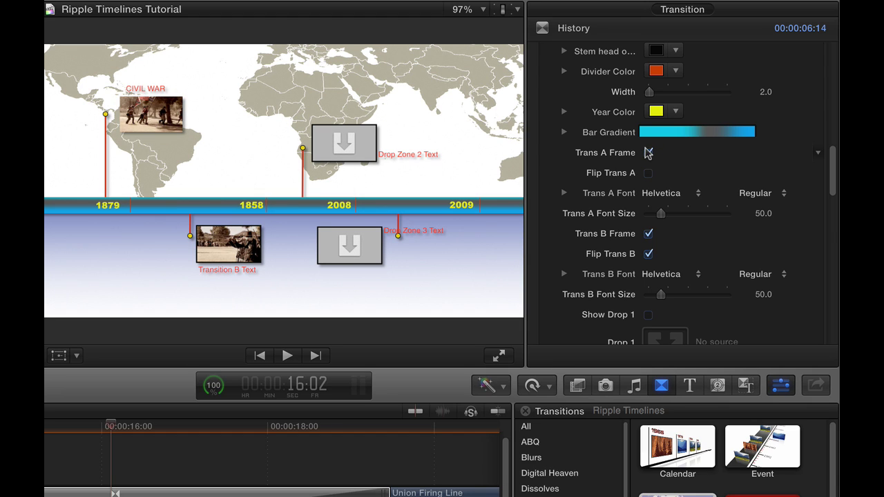
left_click(648, 152)
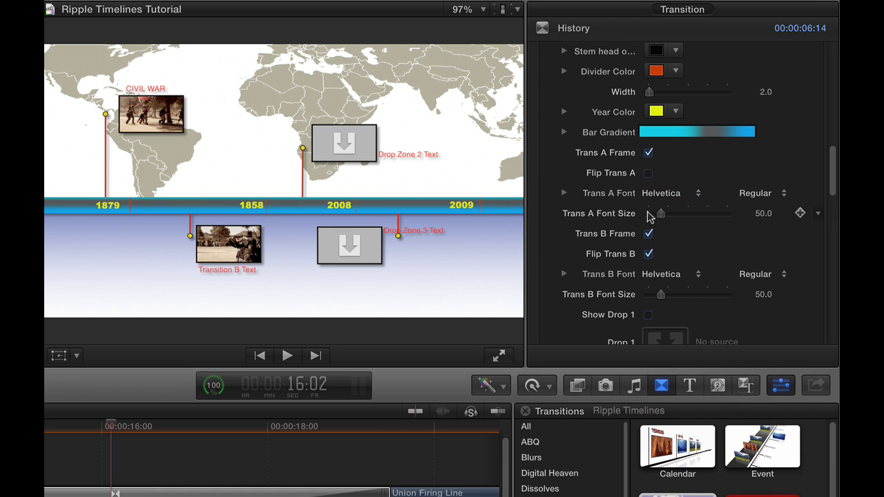
Step: Play the customised History transition to preview the cyan timeline
left_click_drag(832, 171, 828, 204)
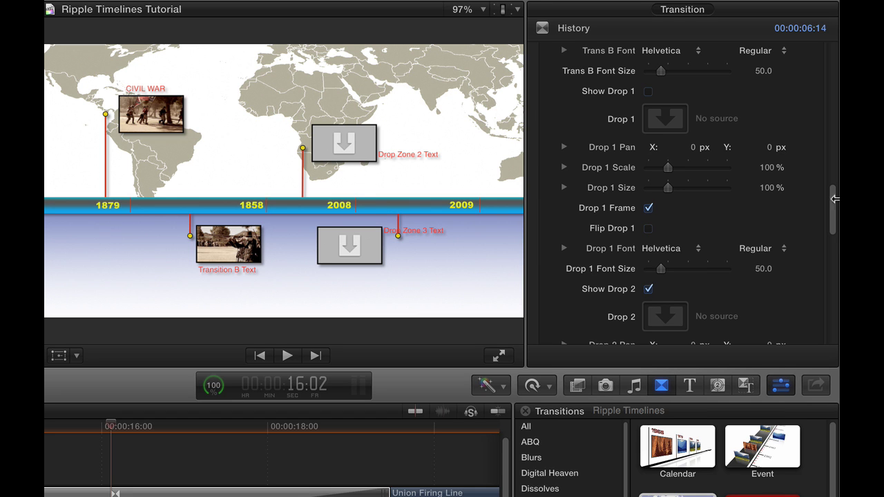
mouse_move(835, 207)
left_mouse_down()
mouse_move(836, 319)
mouse_move(833, 201)
left_mouse_up()
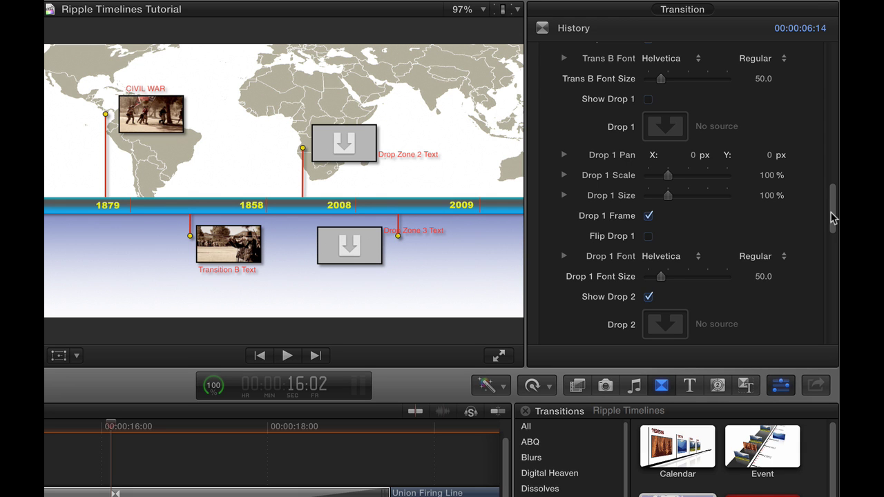
left_click_drag(832, 217, 830, 36)
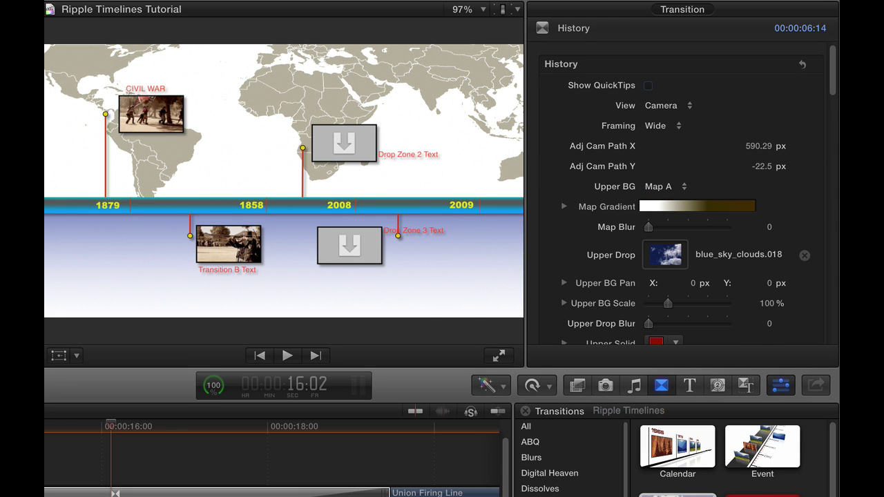
key("space")
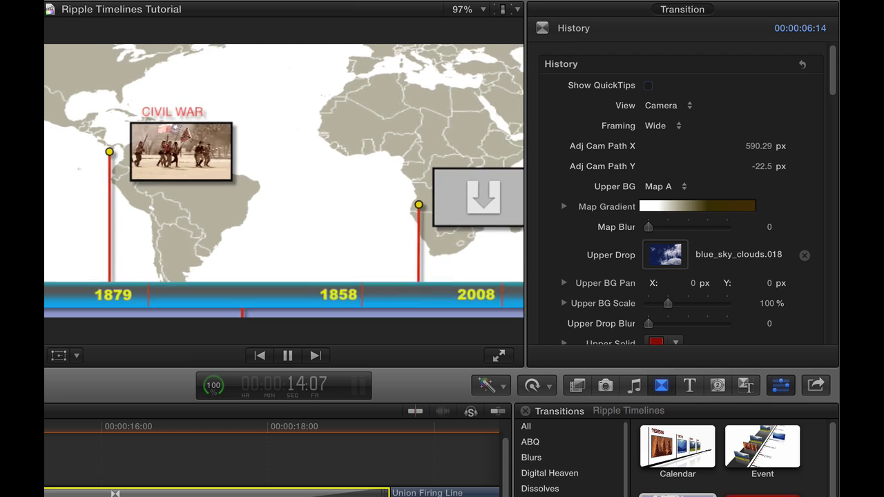